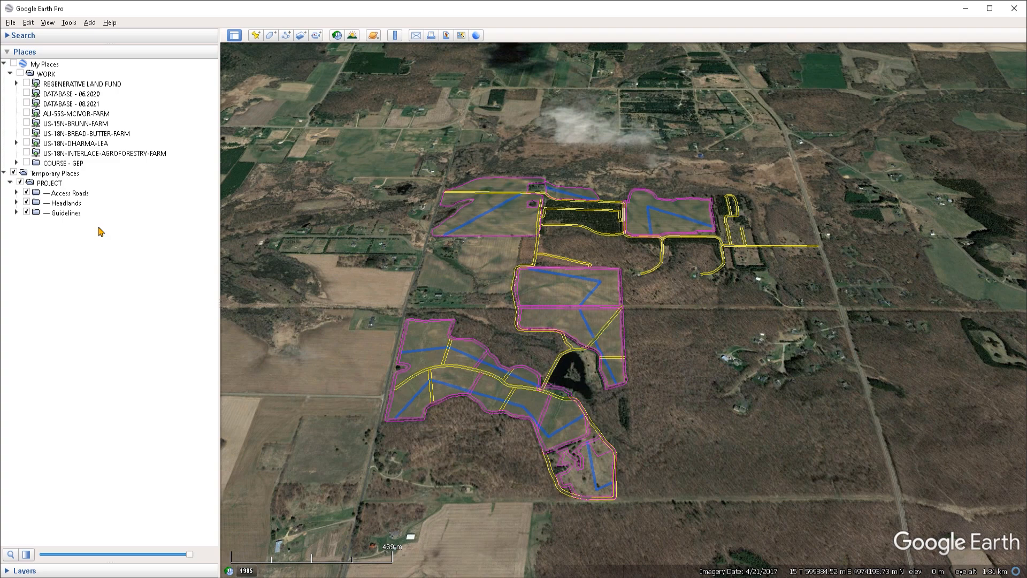
left_click_drag(719, 396, 689, 394)
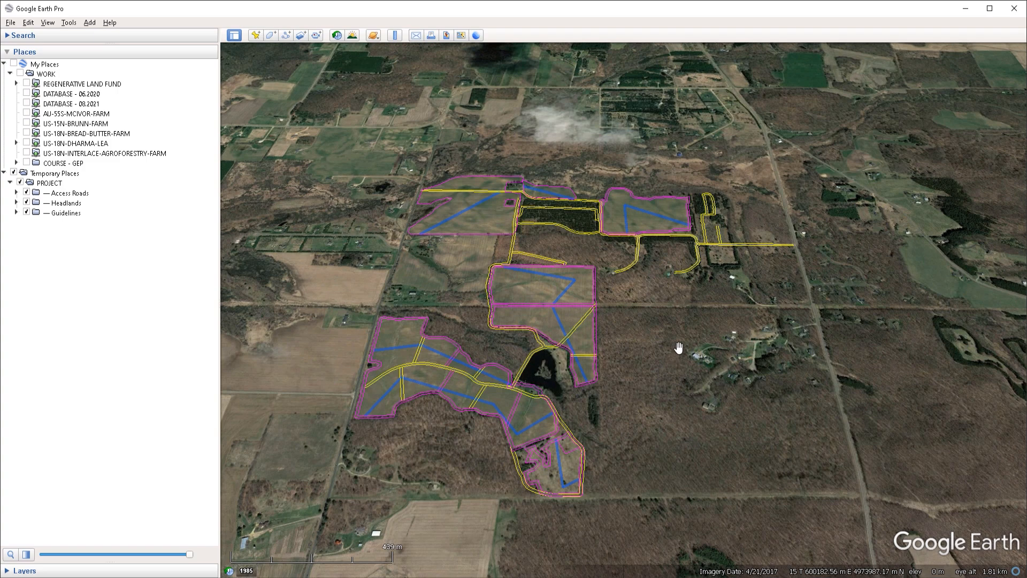
mouse_move(694, 339)
left_mouse_down()
mouse_move(687, 350)
mouse_move(727, 350)
mouse_move(702, 349)
left_mouse_up()
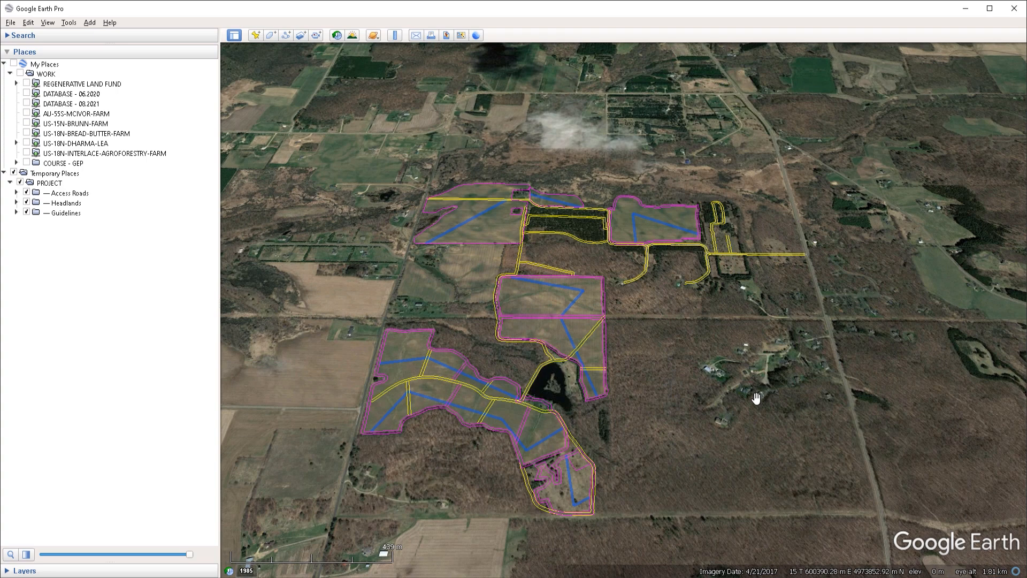
left_click(51, 76)
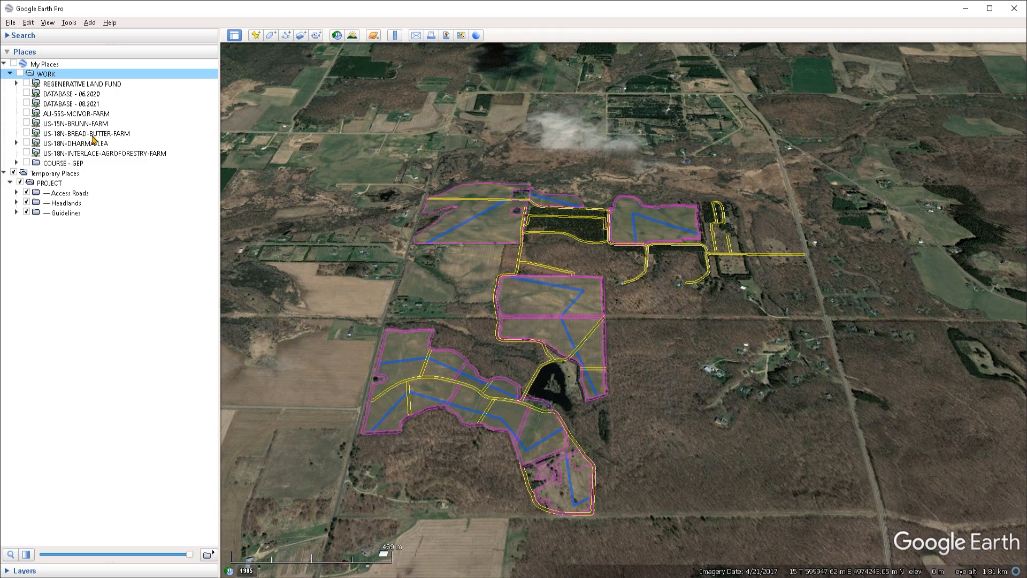
left_click(61, 95)
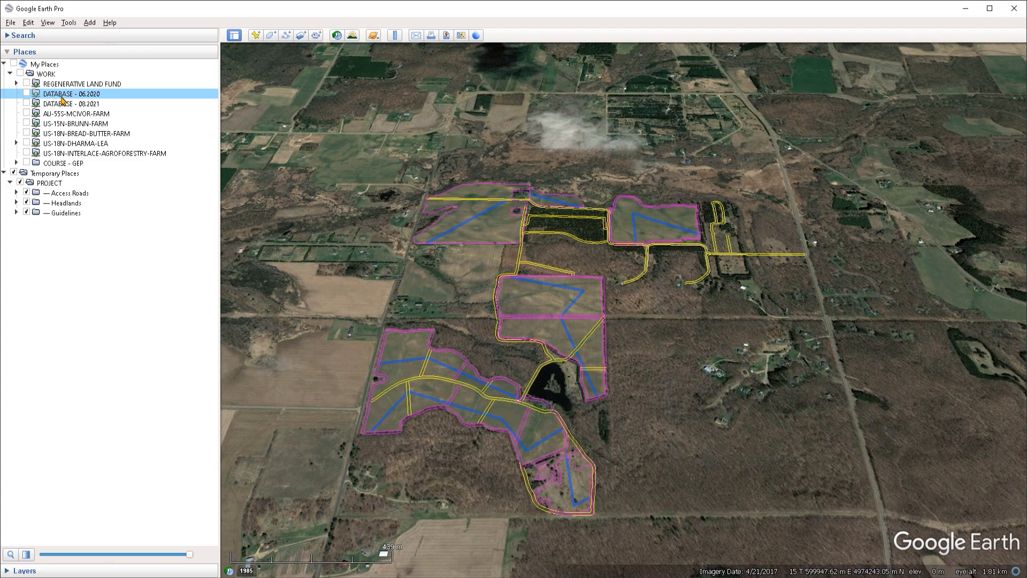
mouse_move(436, 274)
left_mouse_down()
mouse_move(466, 298)
mouse_move(450, 223)
mouse_move(436, 272)
mouse_move(424, 259)
left_mouse_up()
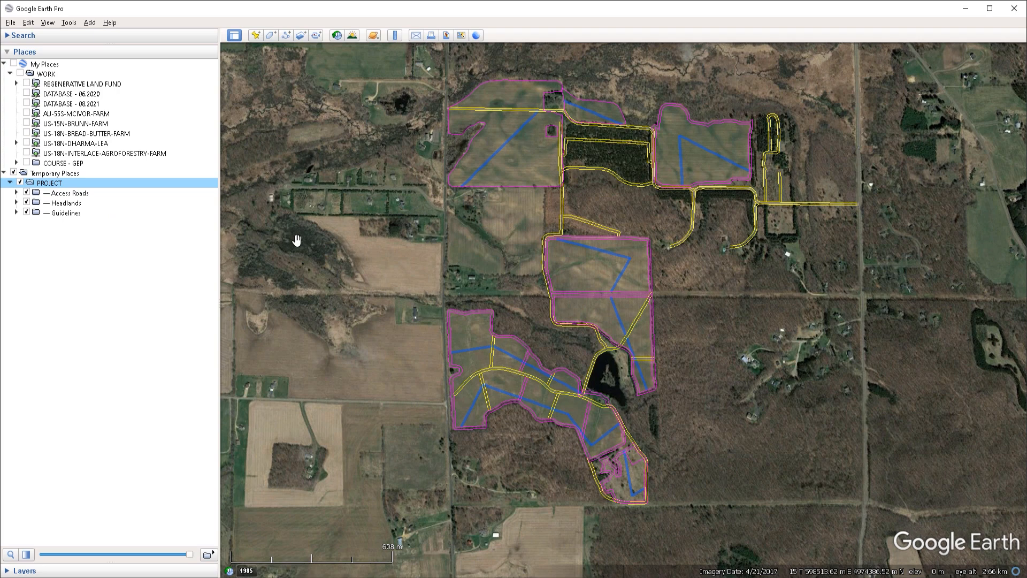
- Hide and show the PROJECT folder's features on the map, and look through the contents of its Access Roads folder
left_click(20, 183)
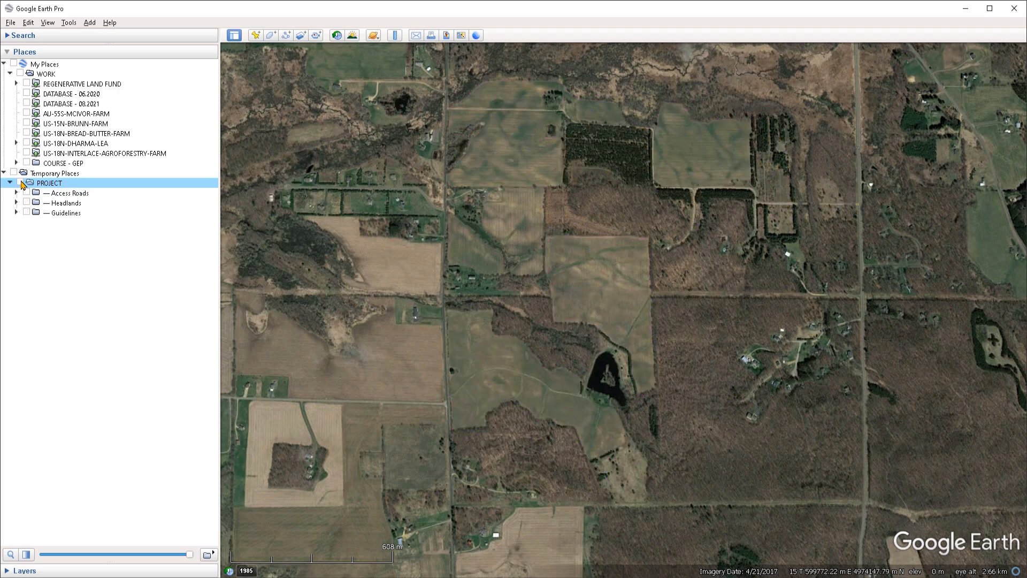
left_click(20, 183)
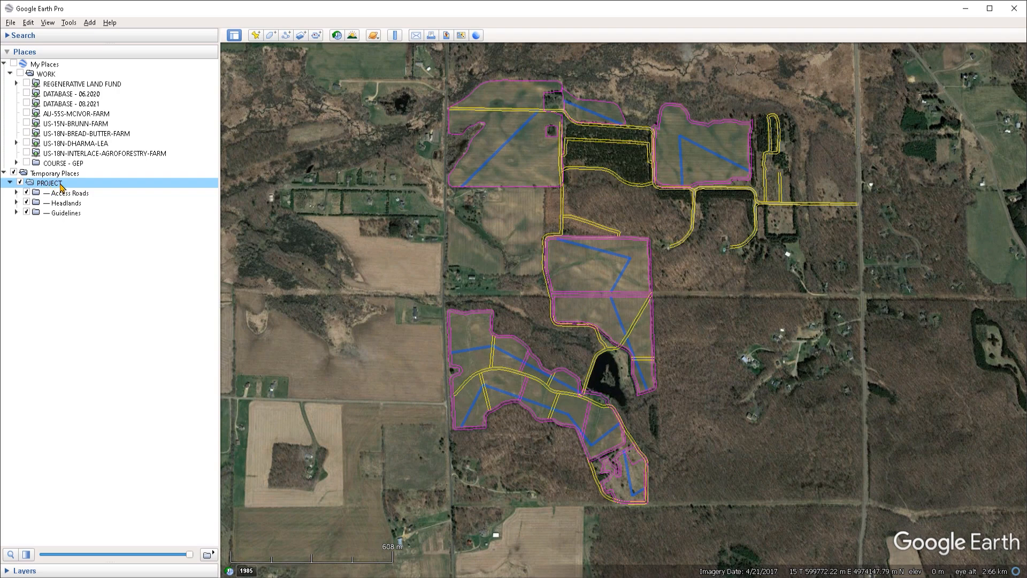
left_click(16, 193)
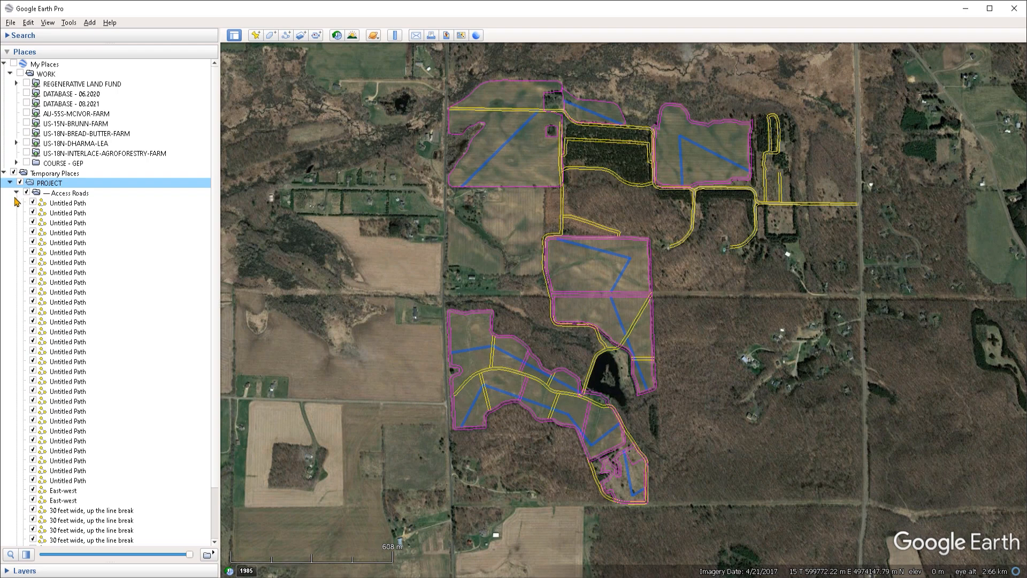
left_click(16, 193)
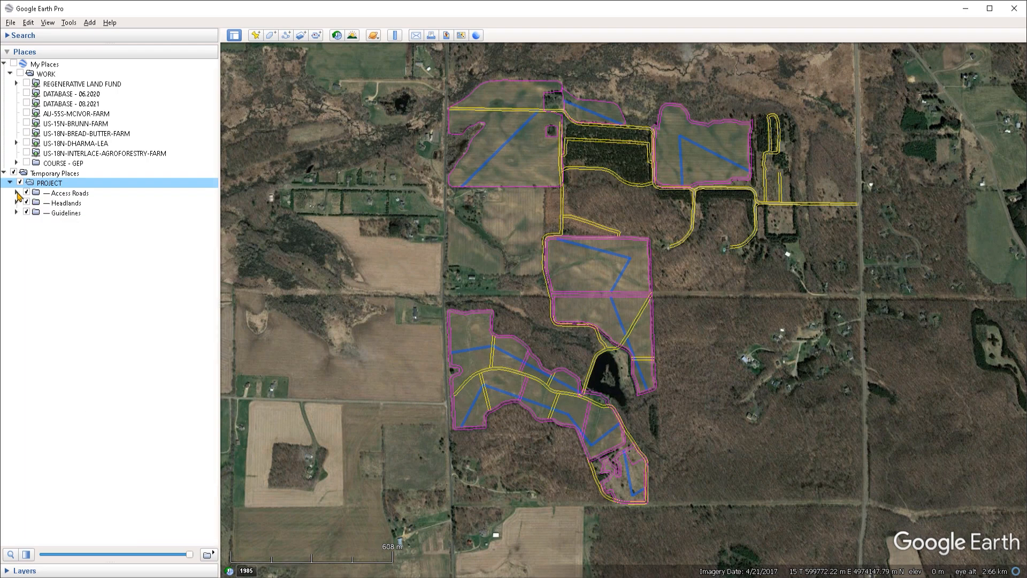
- Save the PROJECT folder from Temporary Places to the Desktop as PROJECT.kmz in Kmz format
right_click(55, 187)
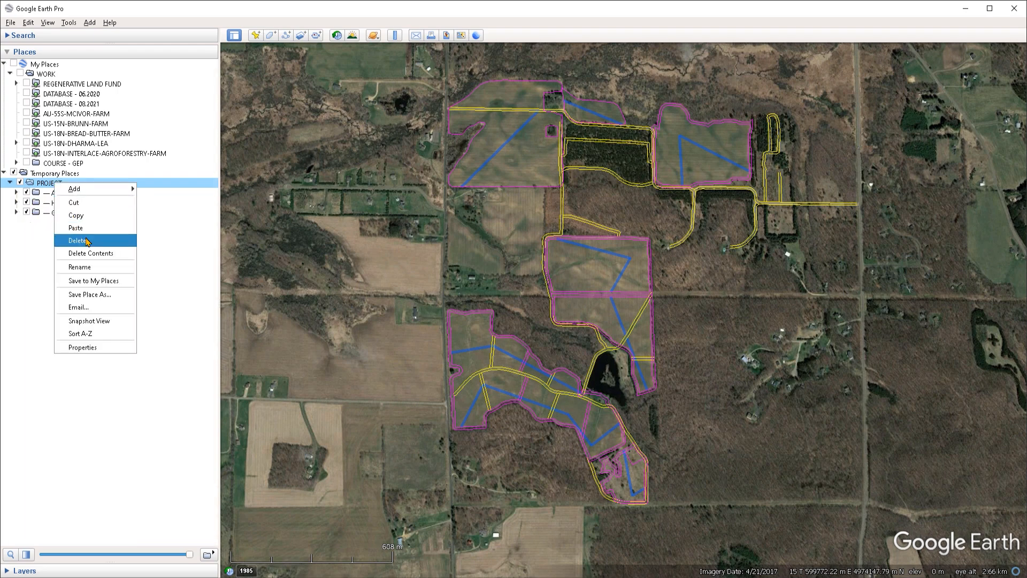
left_click(92, 296)
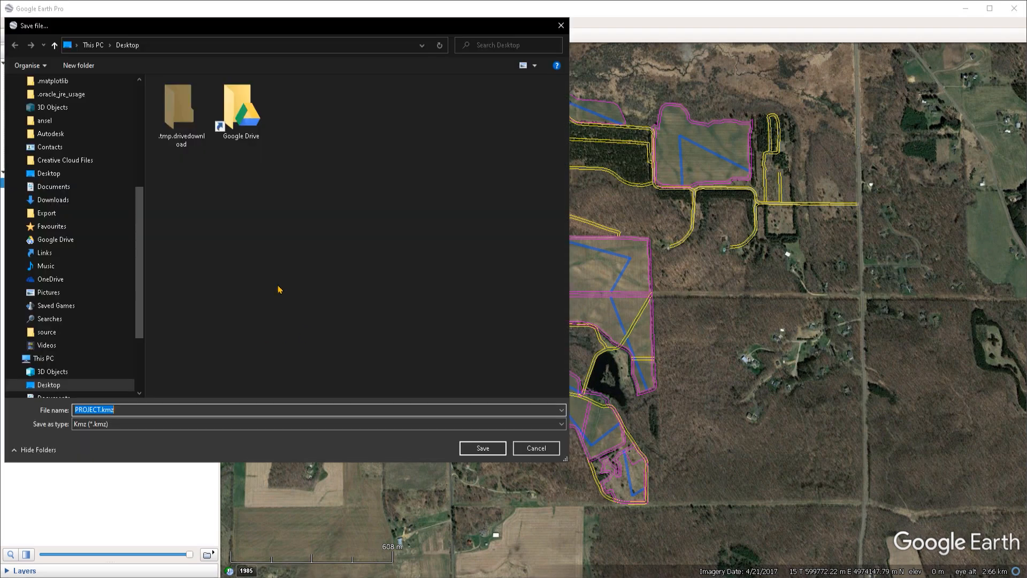
left_click(114, 424)
left_click(114, 433)
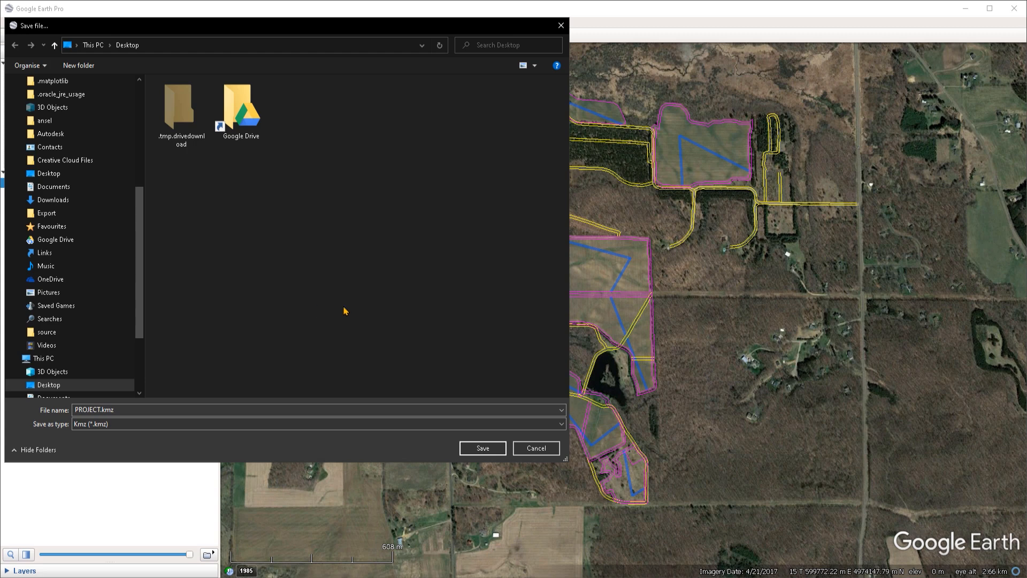
key("alt+Tab")
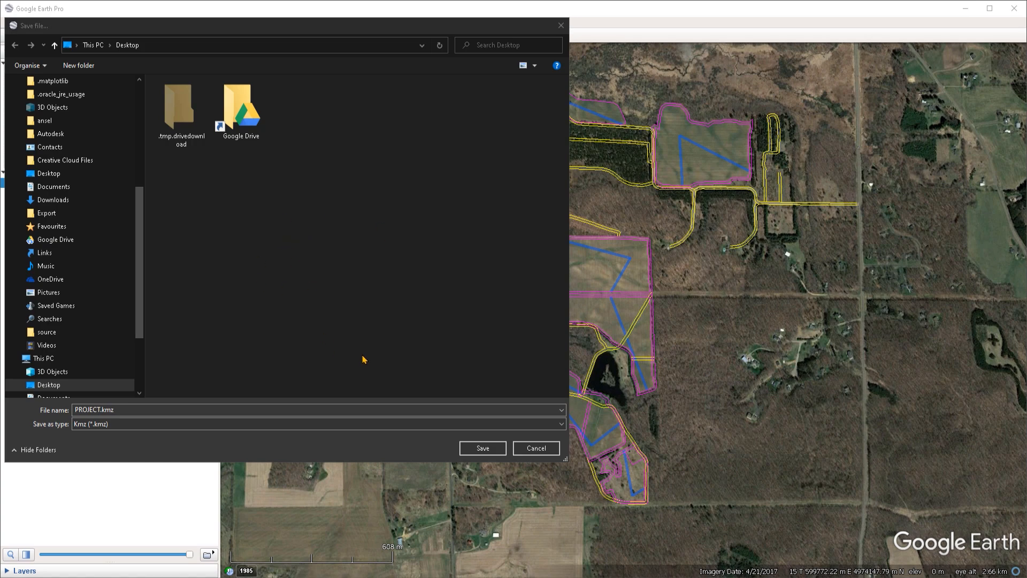
left_click(482, 454)
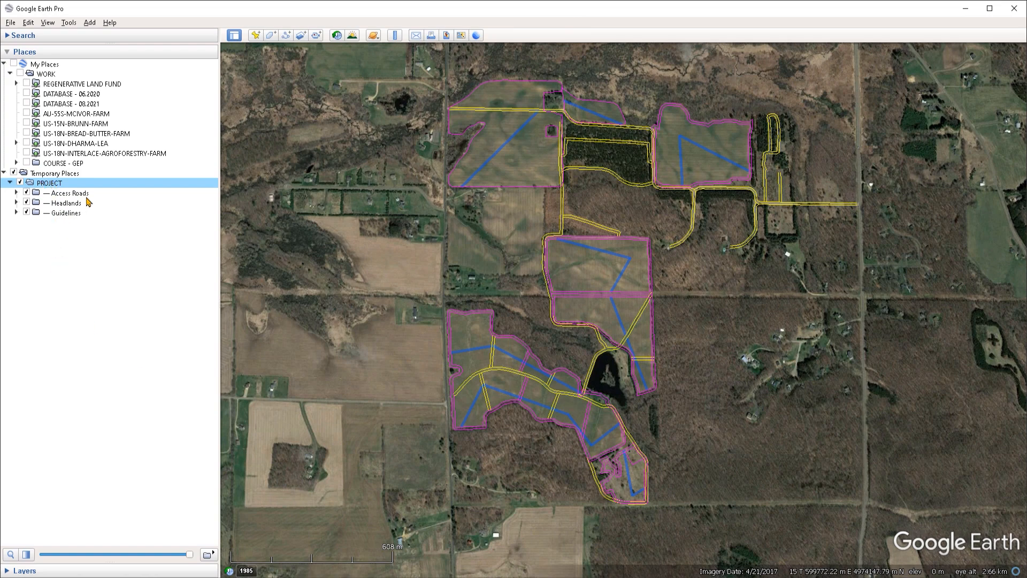
- Delete the PROJECT folder and all its contents from Temporary Places
right_click(47, 184)
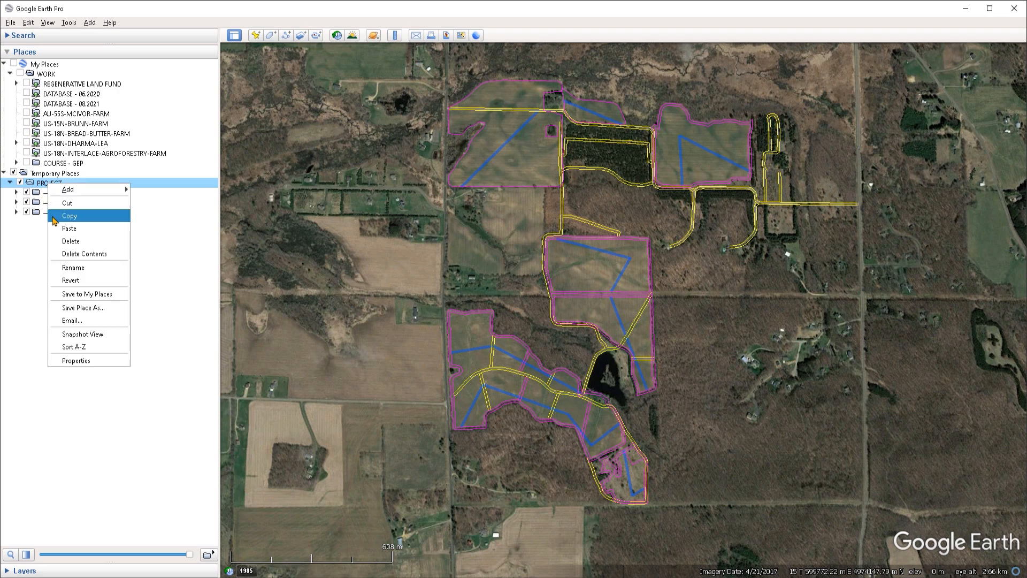
left_click(74, 241)
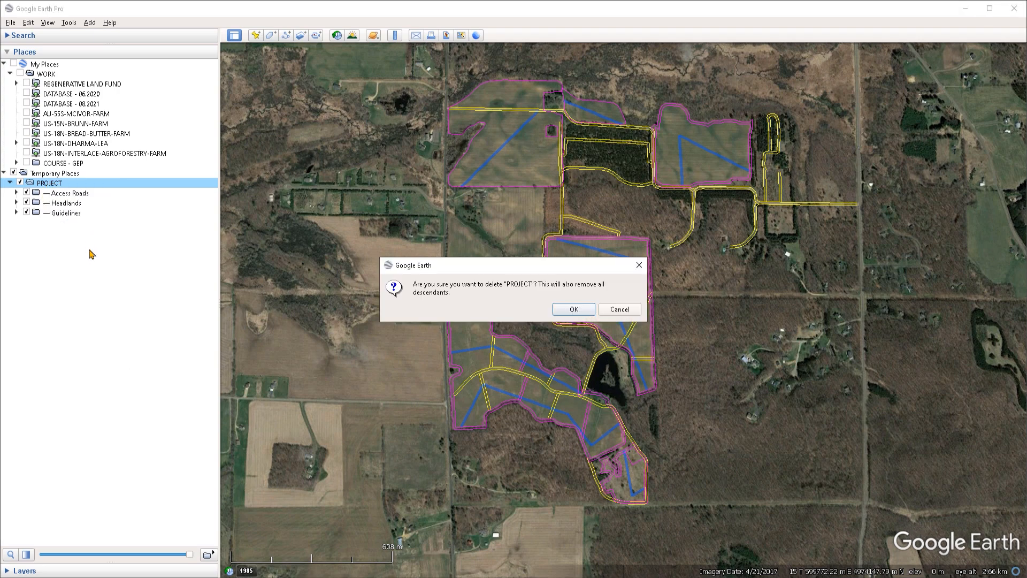
left_click(569, 311)
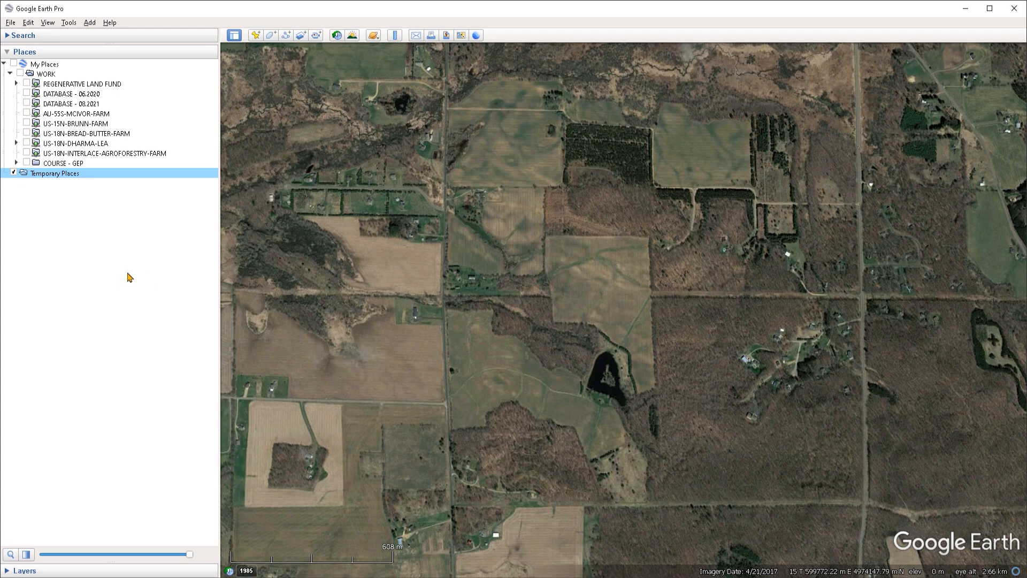
- Start a new network link in My Places and name it Project
left_click(47, 65)
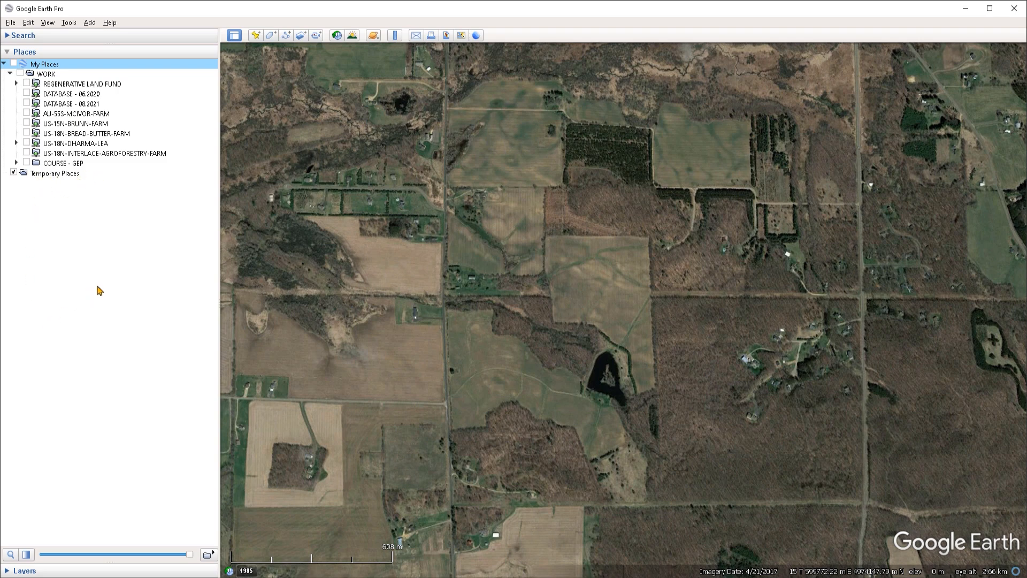
right_click(47, 65)
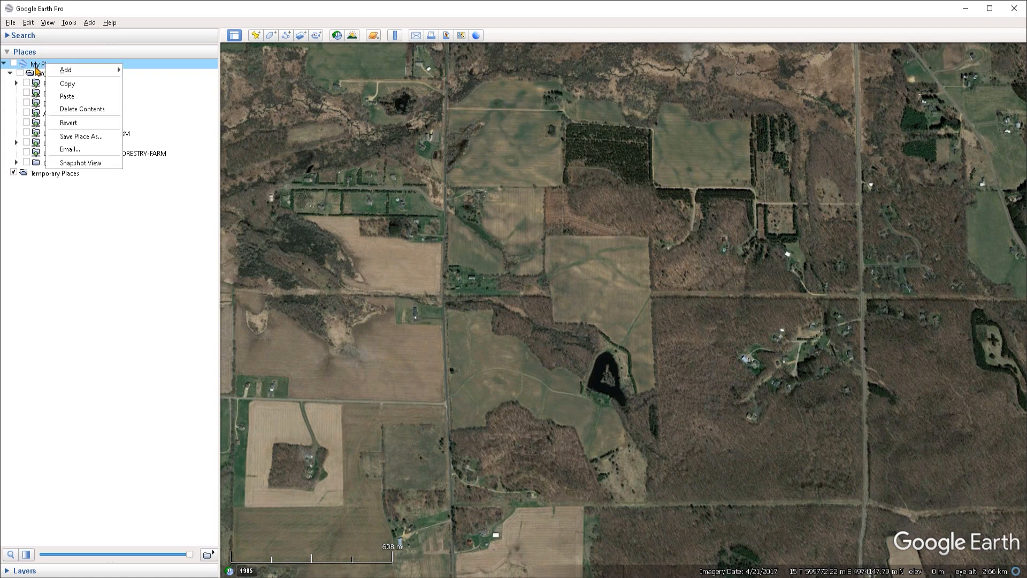
mouse_move(67, 71)
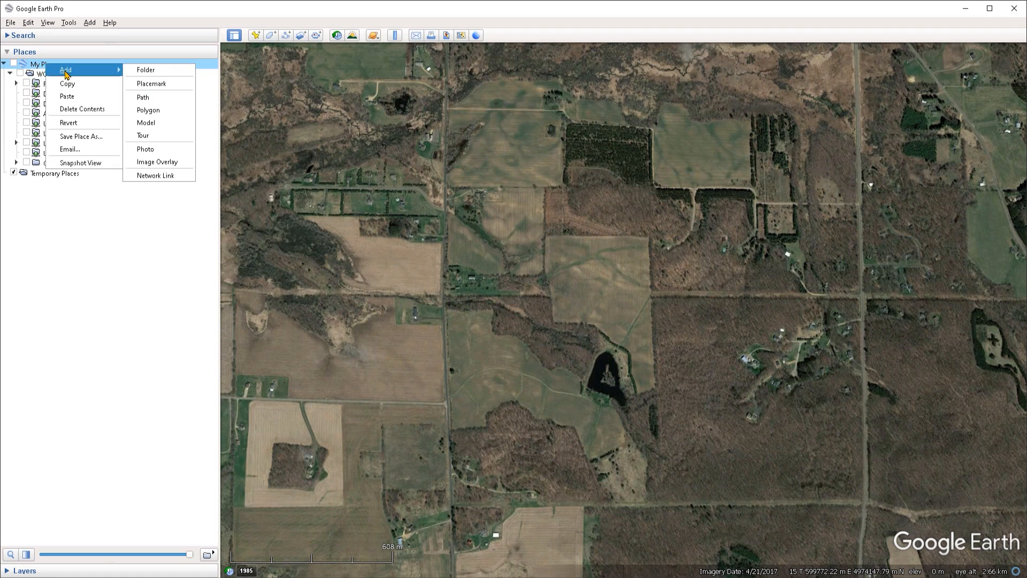
left_click(163, 180)
type("Proje")
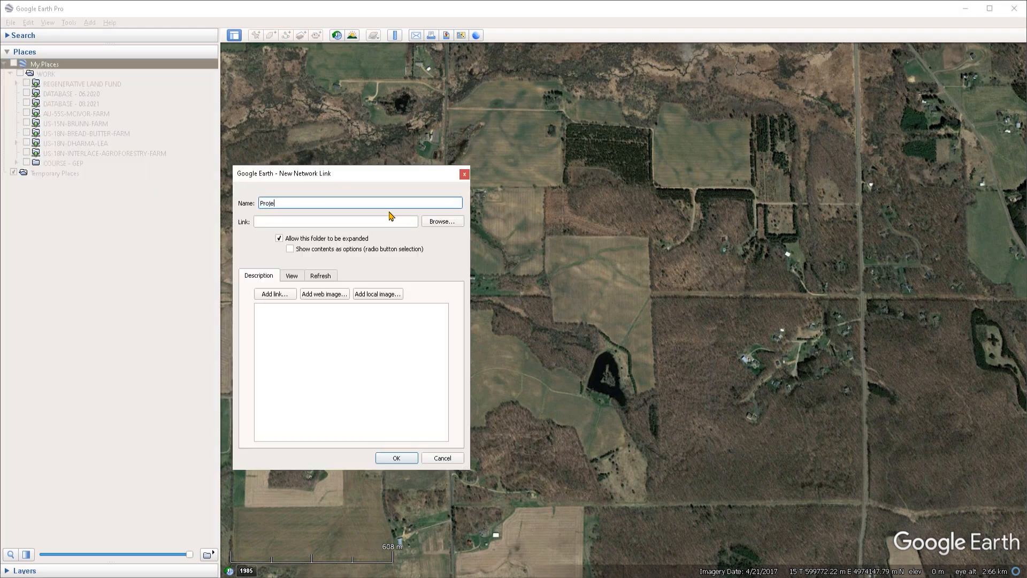
type("ct")
- Point the network link to the PROJECT.kmz file on the Desktop and create it
left_click(265, 221)
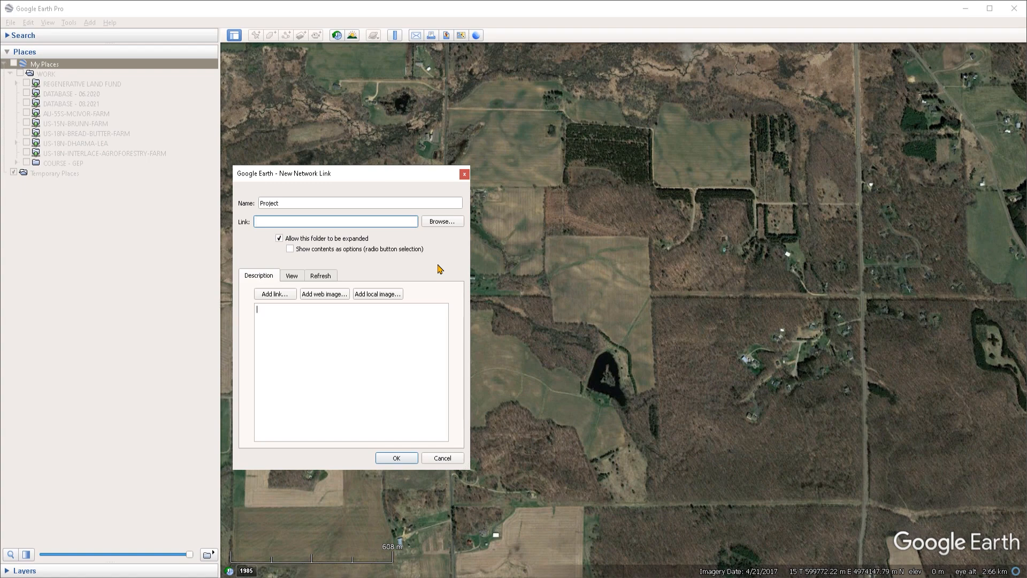
left_click(417, 220)
left_click(442, 222)
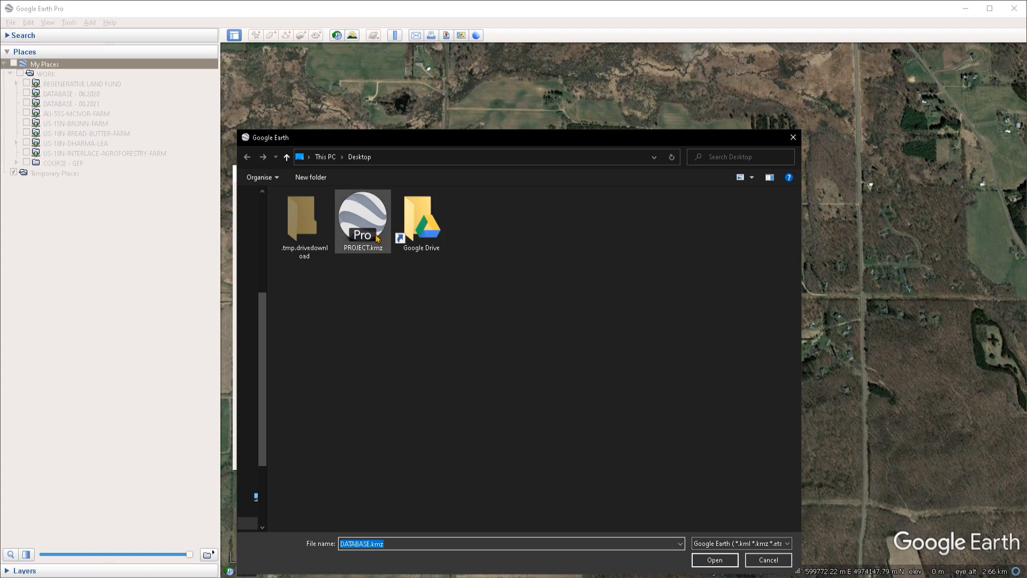
left_click(378, 238)
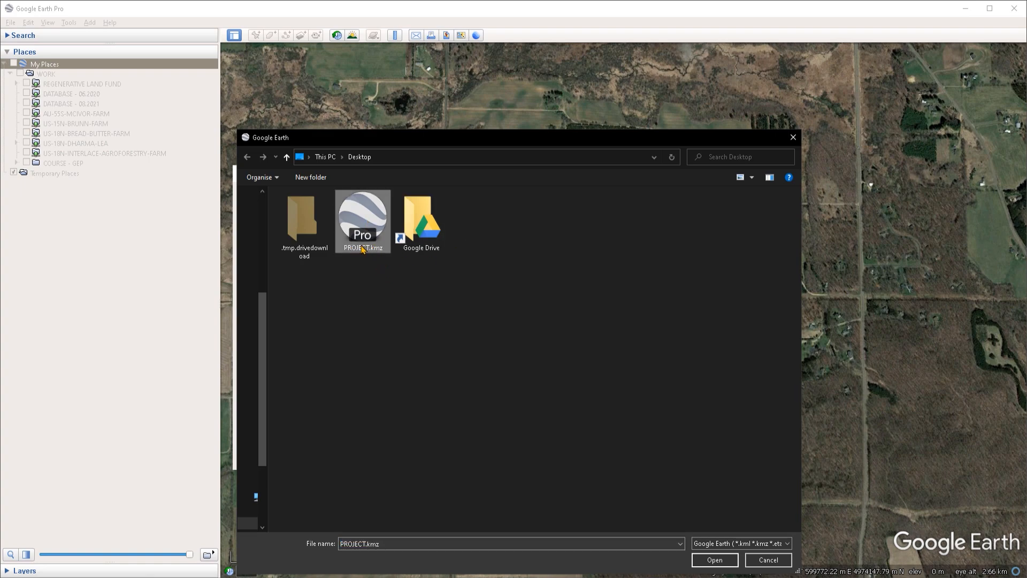
left_click(715, 560)
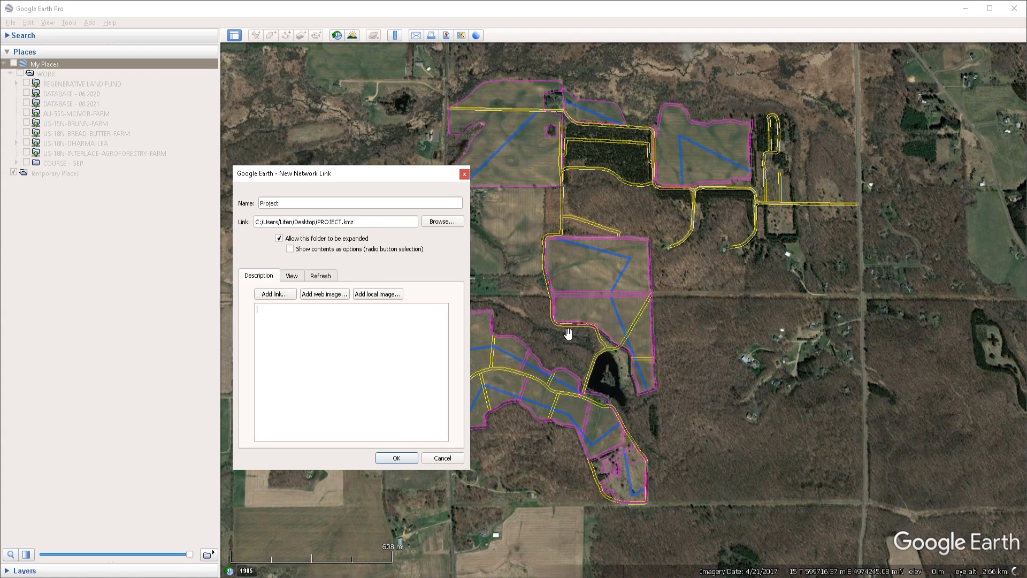
left_click(396, 458)
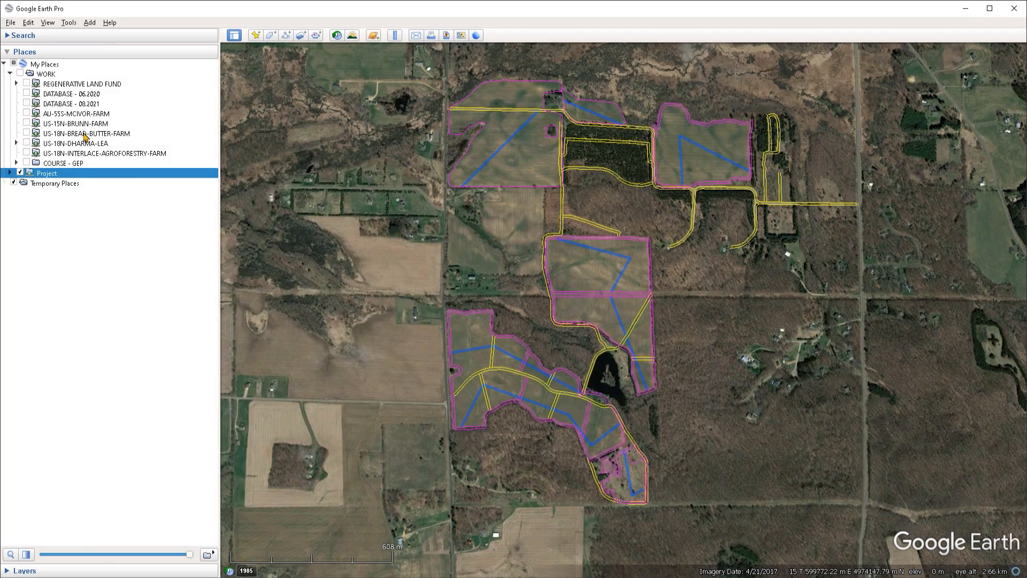
- Expand the Project network link and look through its folders, including Guidelines
left_click(10, 173)
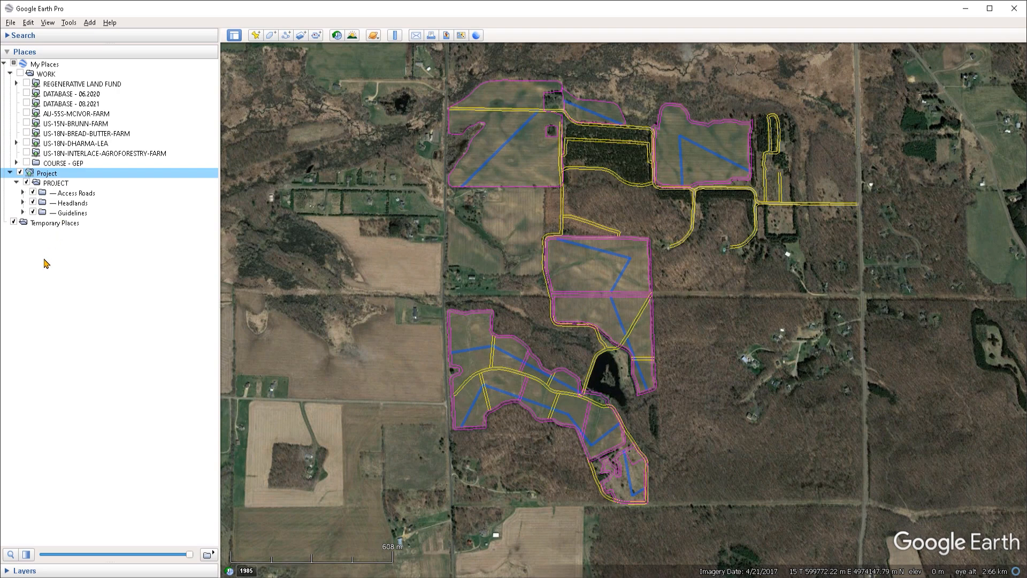
left_click(10, 173)
left_click(10, 173)
left_click(23, 212)
left_click(23, 212)
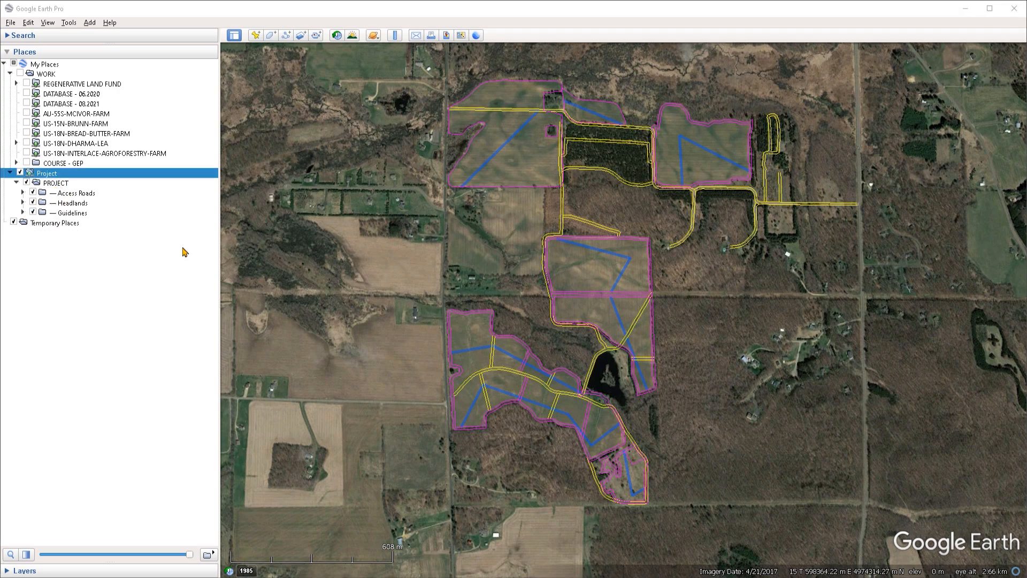
- Delete the PROJECT folder inside the Project network link, and refresh the link to reload its contents
right_click(54, 184)
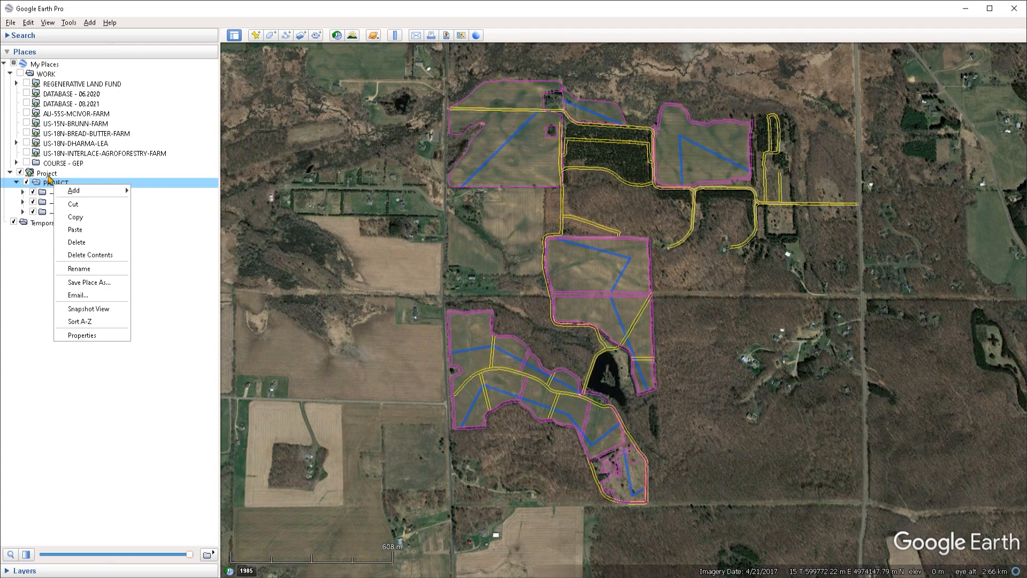
left_click(77, 243)
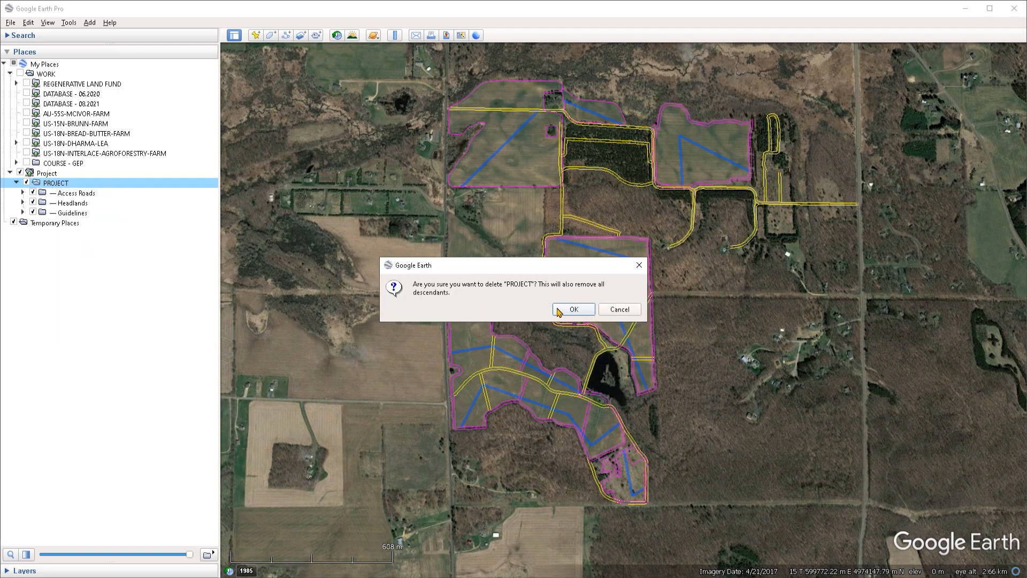
left_click(578, 310)
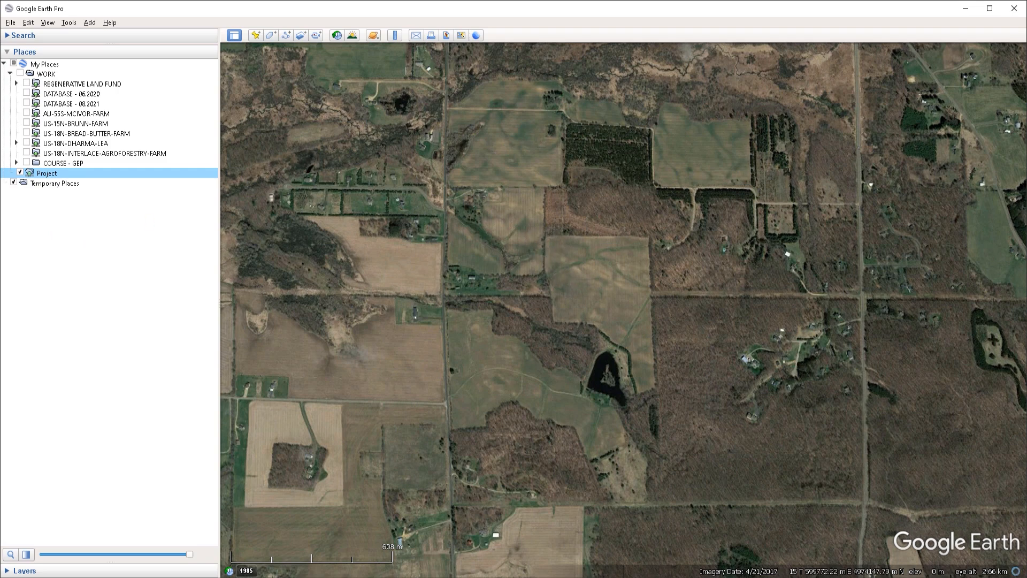
right_click(51, 177)
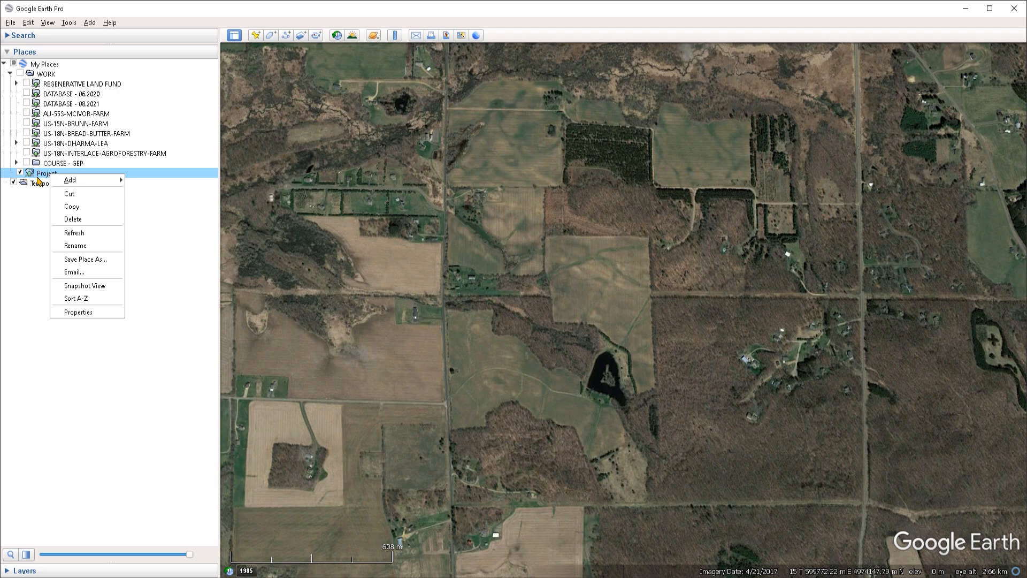
left_click(74, 233)
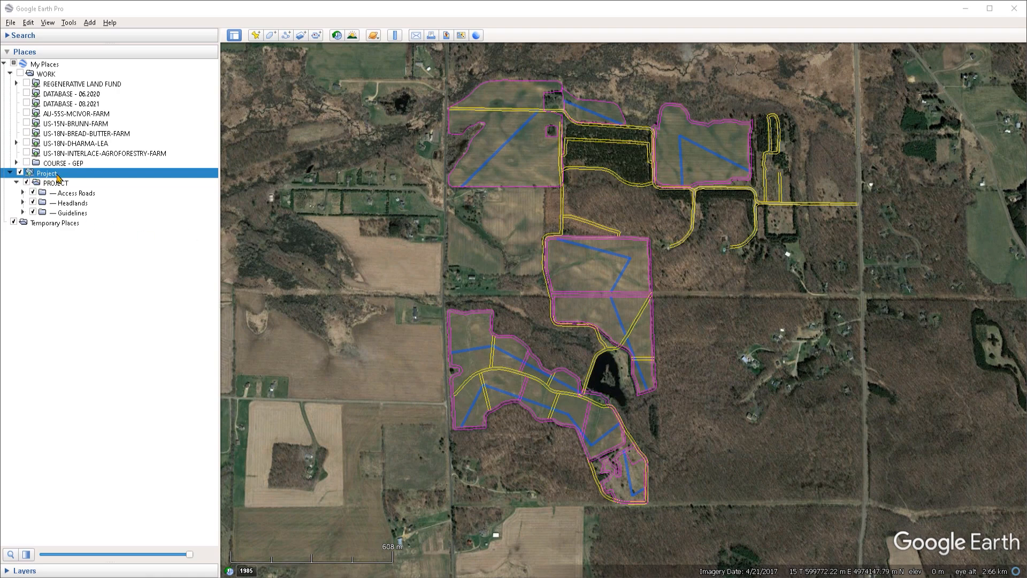
- Draw a straight two-point path diagonally from the northwest field to the woods in the southeast, keeping the default name
left_click(287, 39)
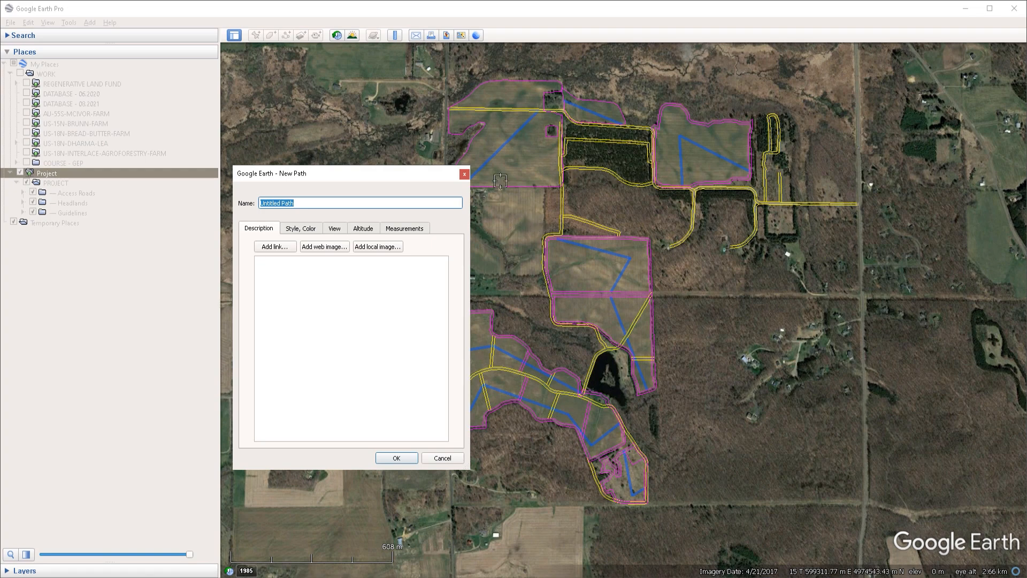
left_click(729, 413)
left_click(411, 458)
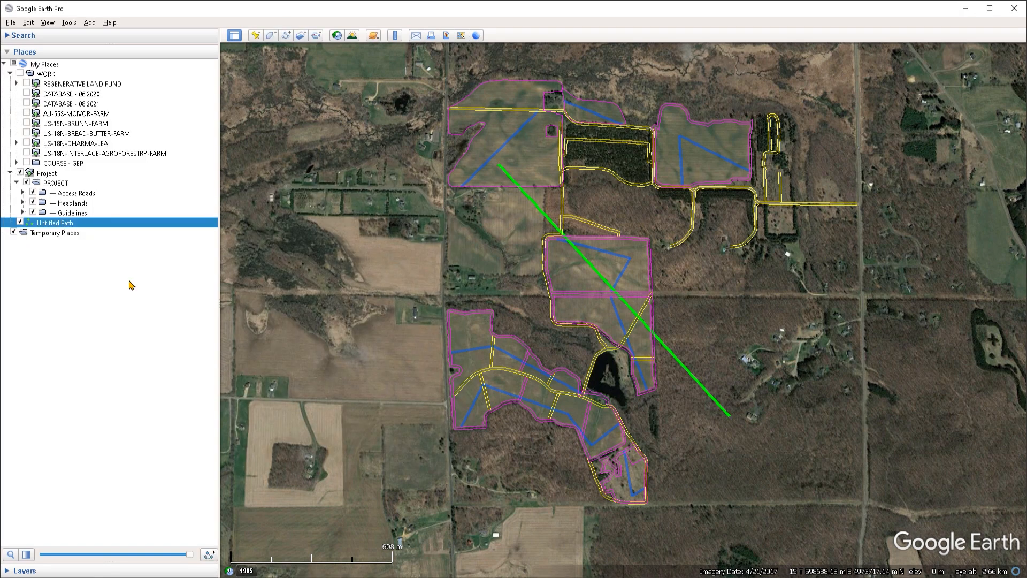
- Try to move the Untitled Path into the Project network link
left_click_drag(64, 228, 47, 179)
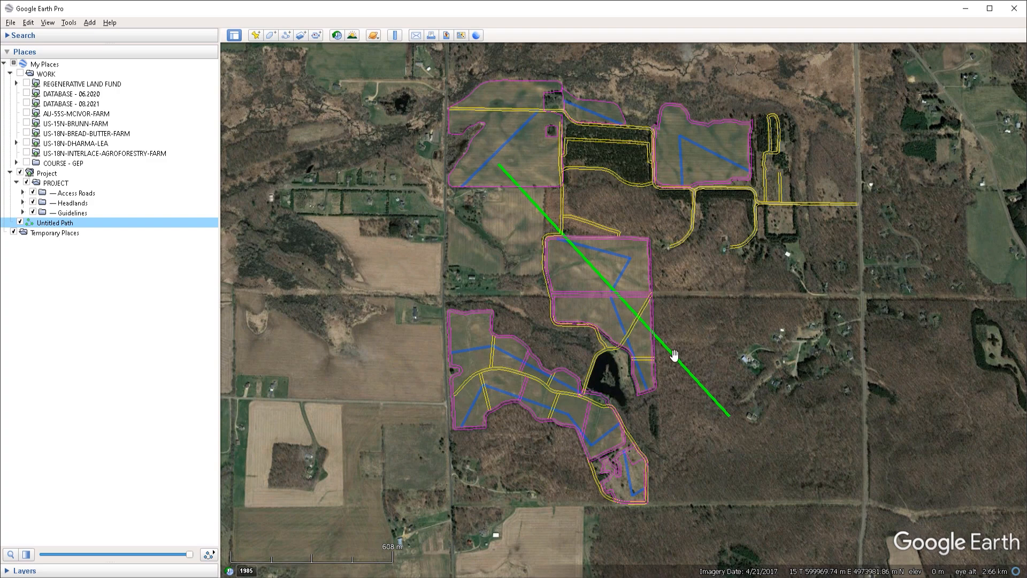
right_click(67, 224)
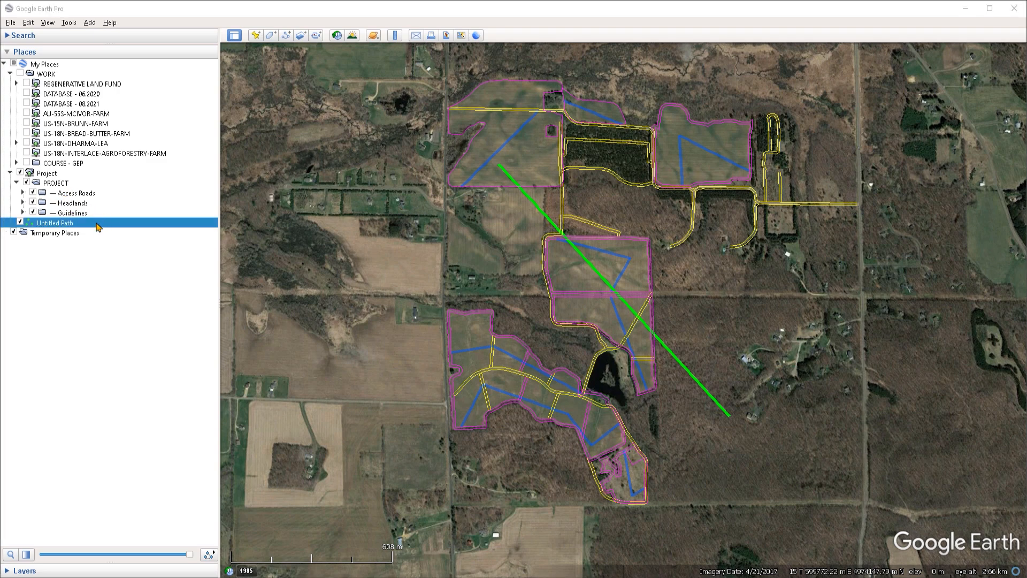
- Copy the PROJECT folder from the Project network link and paste it into Temporary Places
left_click(46, 185)
right_click(57, 183)
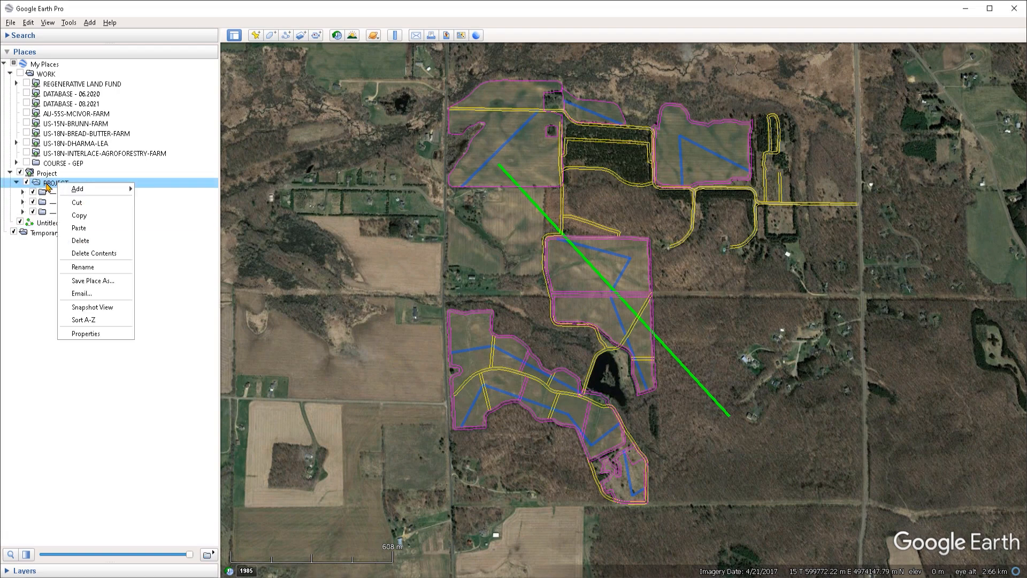
left_click(79, 216)
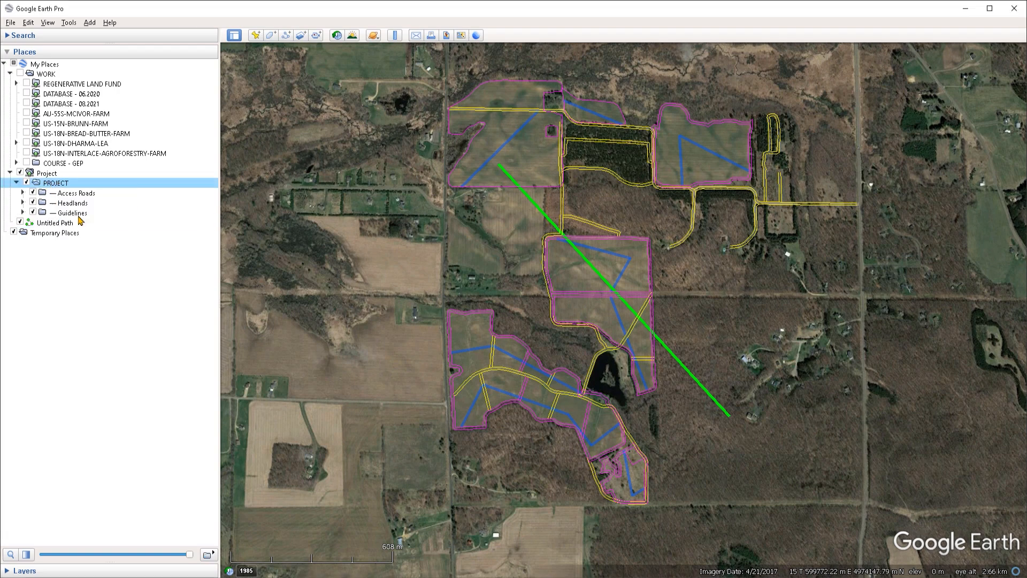
right_click(46, 234)
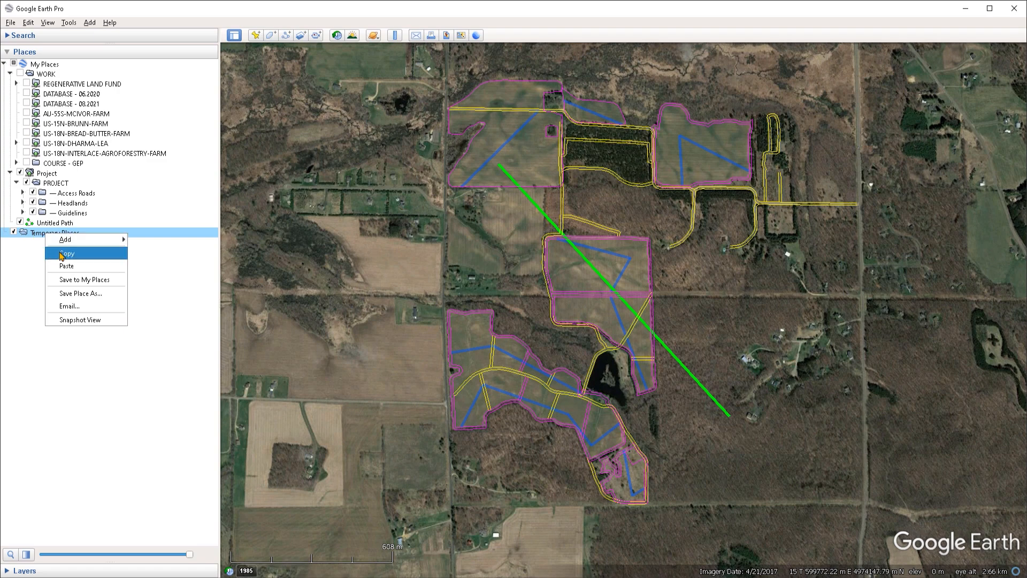
left_click(67, 266)
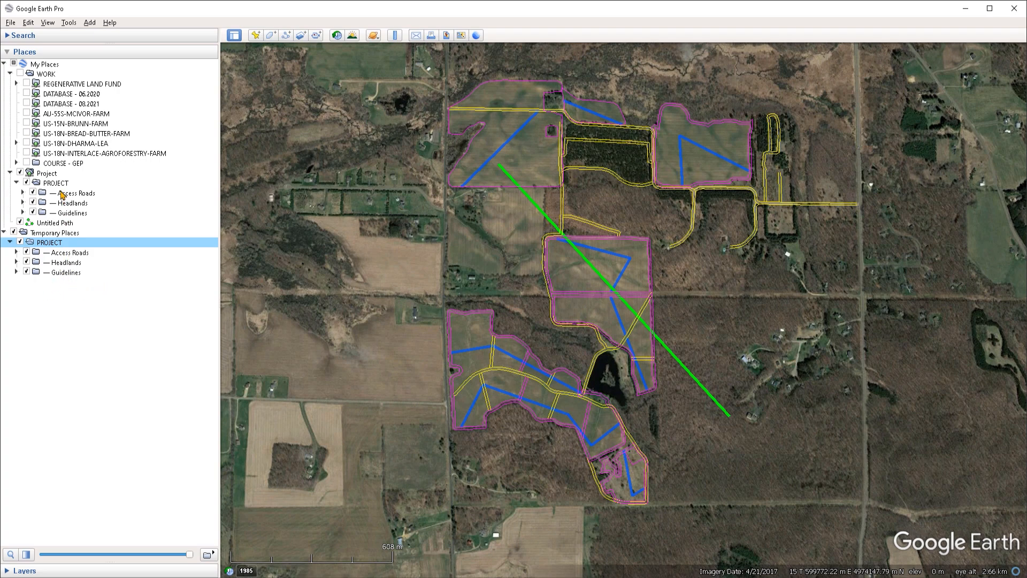
- Delete the pasted PROJECT folder from Temporary Places, including everything inside it
left_click(59, 242)
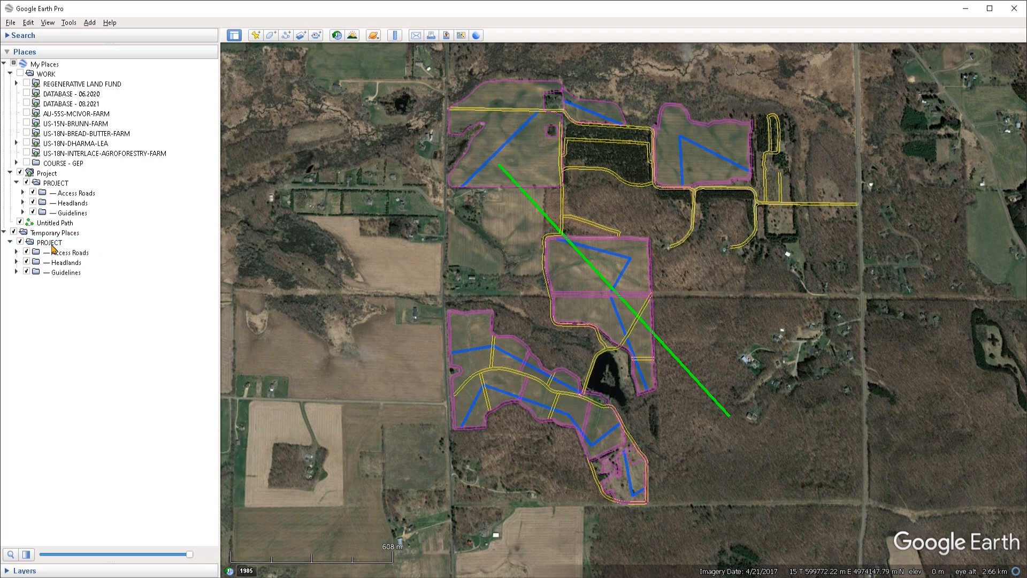
right_click(54, 248)
left_click(62, 296)
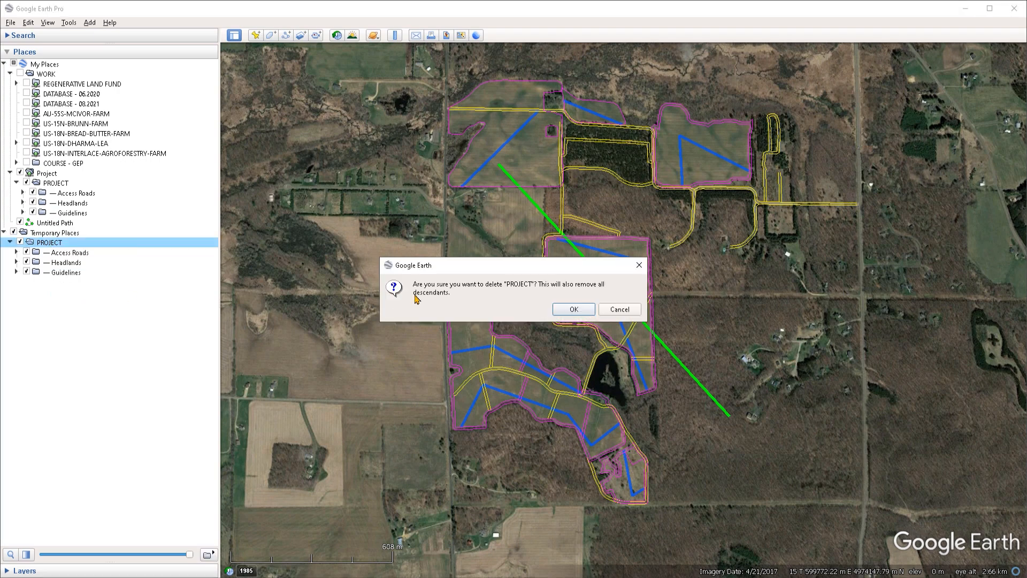
left_click(563, 312)
- Delete the Untitled Path from My Places
right_click(53, 224)
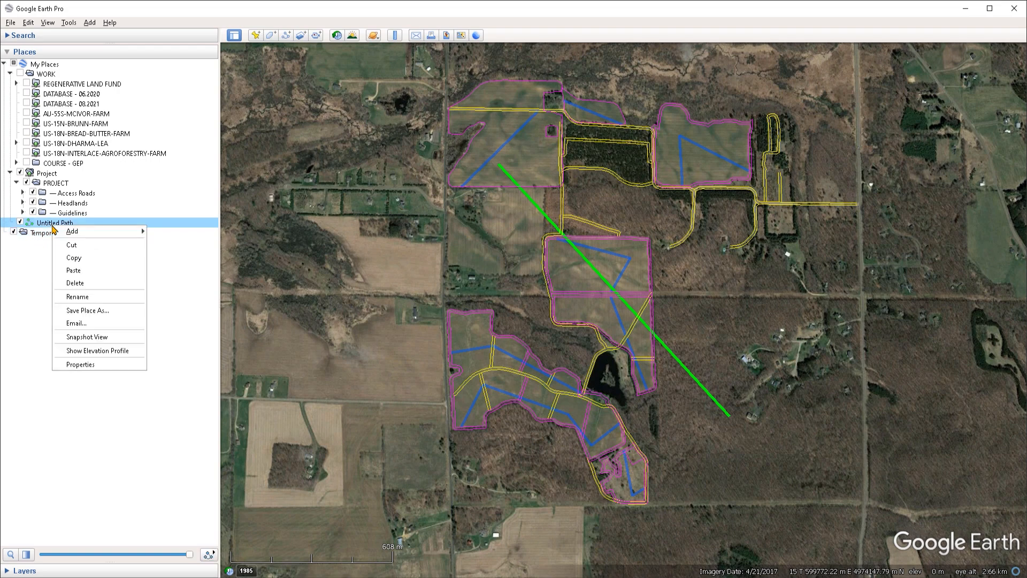
left_click(75, 282)
left_click(527, 306)
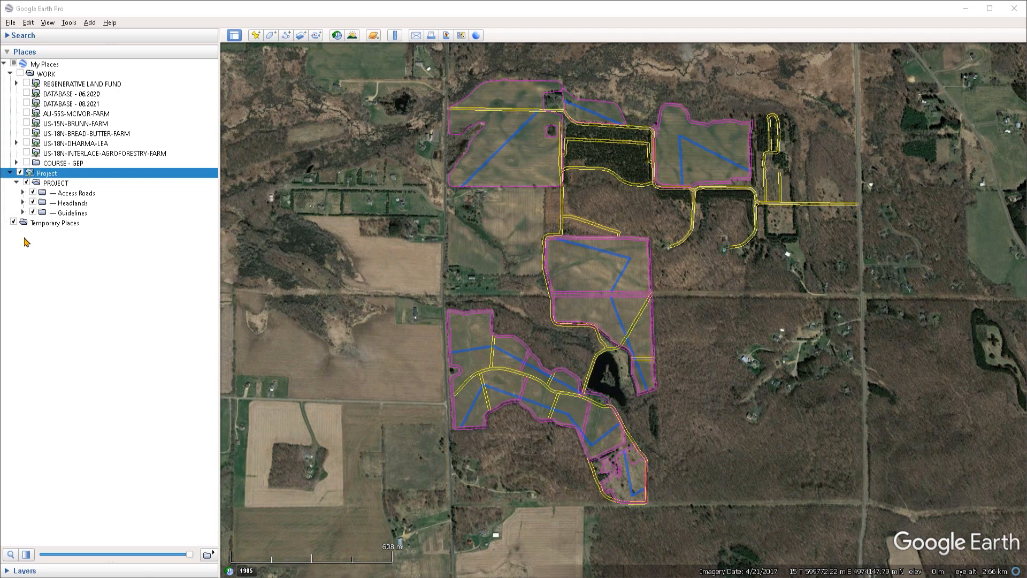
- Place an editable duplicate of the network link's PROJECT folder in Temporary Places
left_click(58, 185)
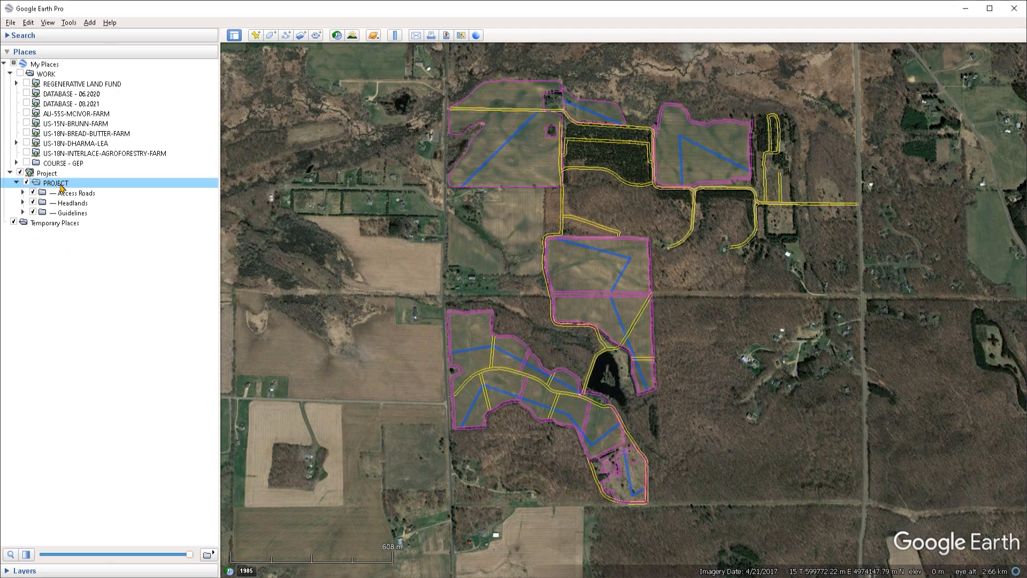
right_click(58, 185)
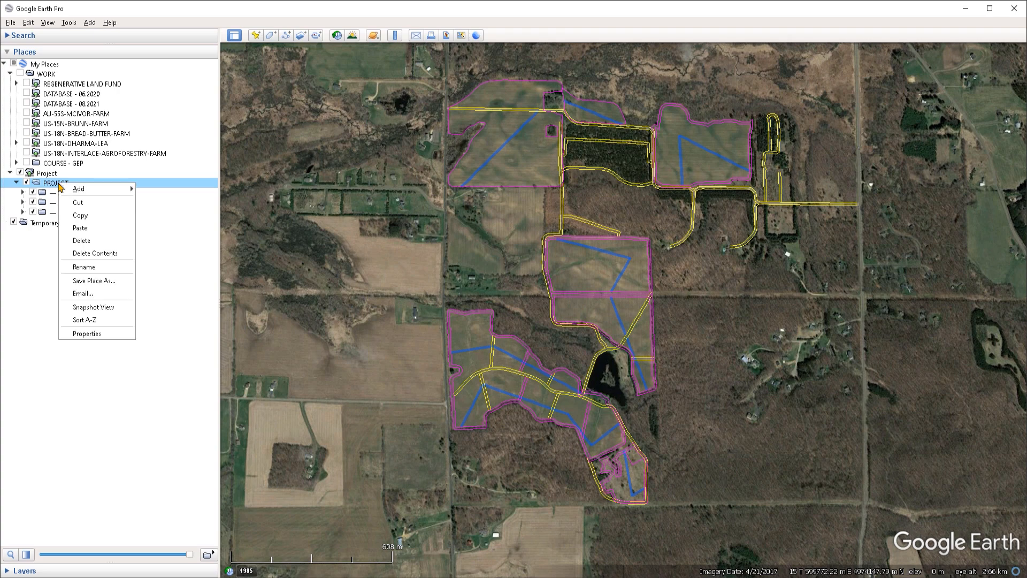
left_click(76, 217)
right_click(49, 222)
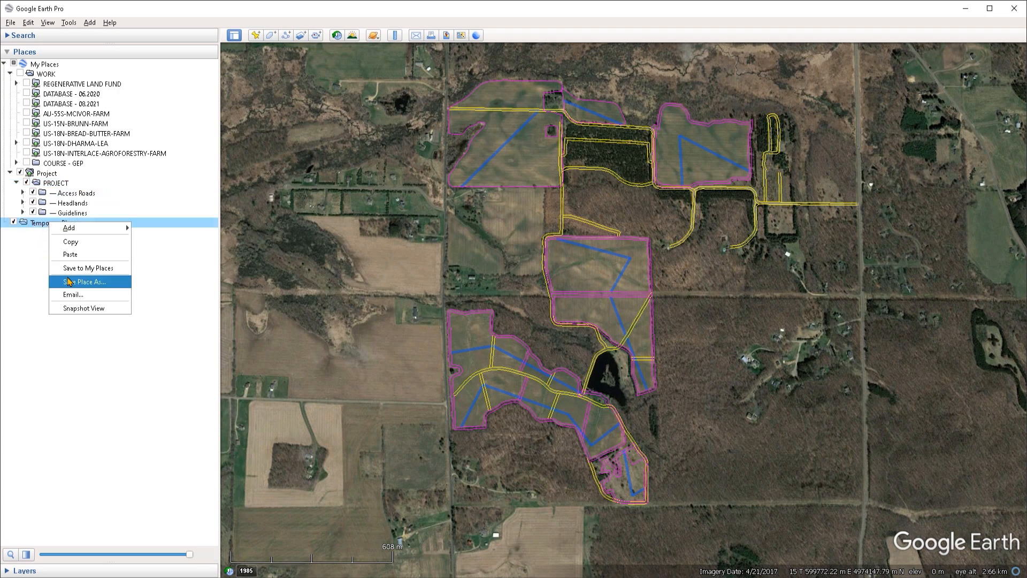
left_click(72, 254)
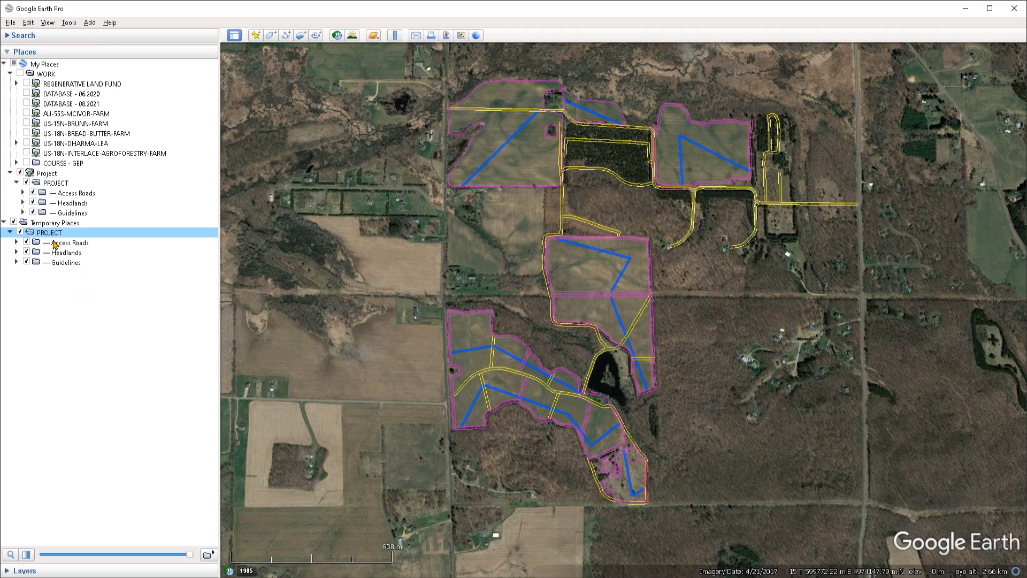
- Draw a three-point angled path across the central fields in the Temporary Places PROJECT folder, keeping the default name, and list it first
left_click(83, 307)
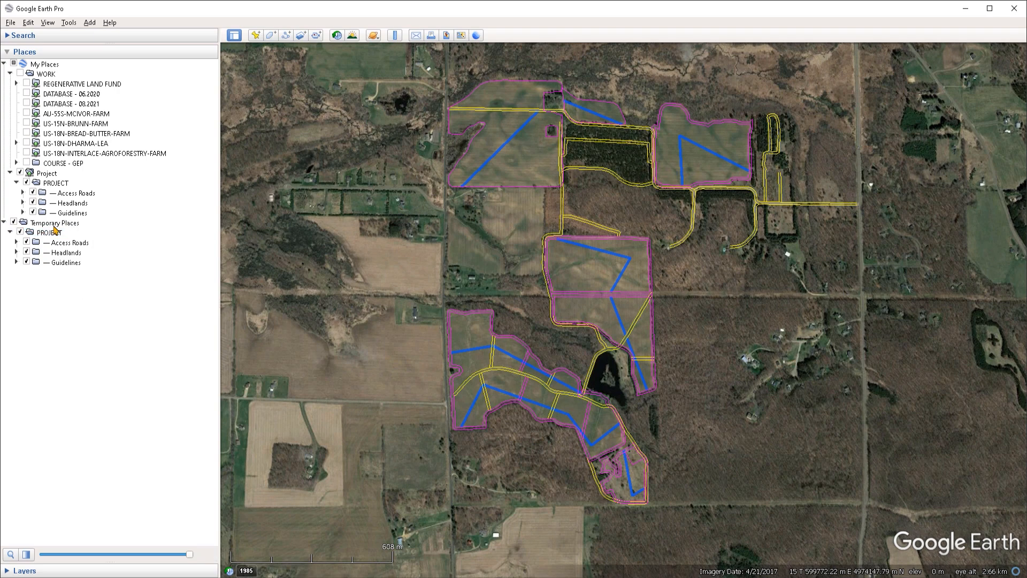
left_click(50, 234)
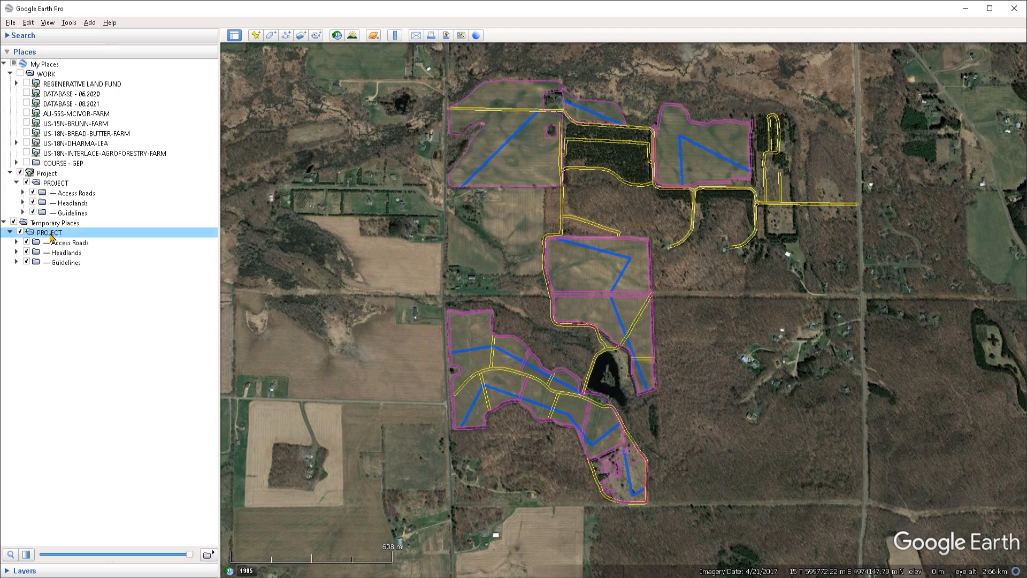
left_click(286, 36)
left_click(544, 189)
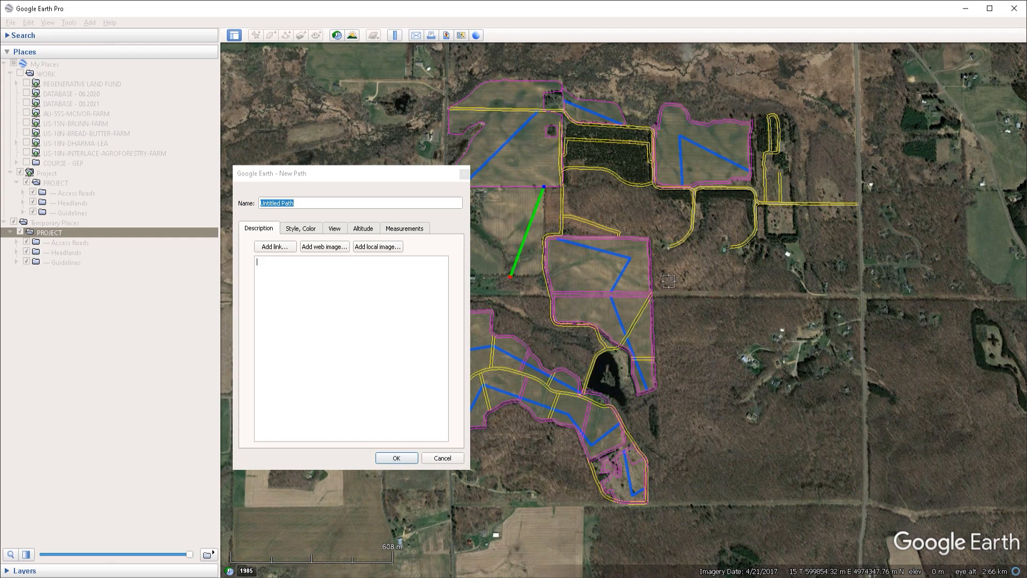
left_click(683, 303)
left_click(397, 459)
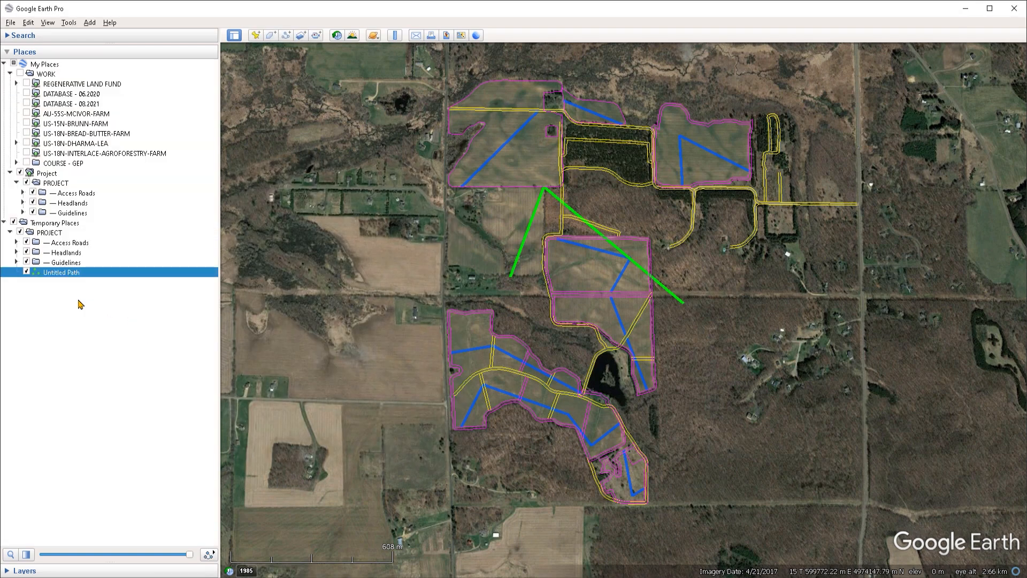
left_click(65, 287)
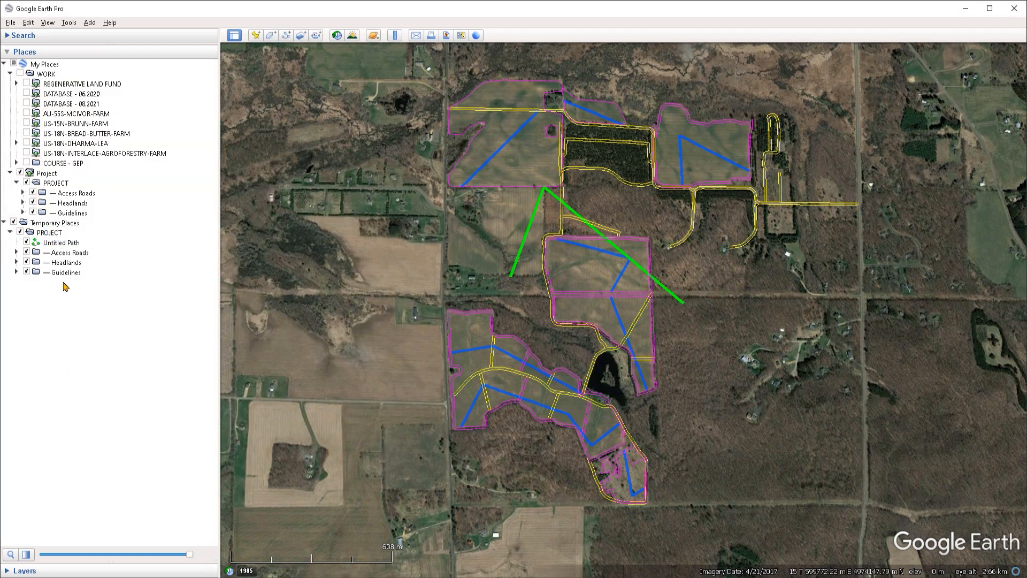
- Save the edited PROJECT folder from Temporary Places over the existing PROJECT.kmz on the Desktop
right_click(49, 235)
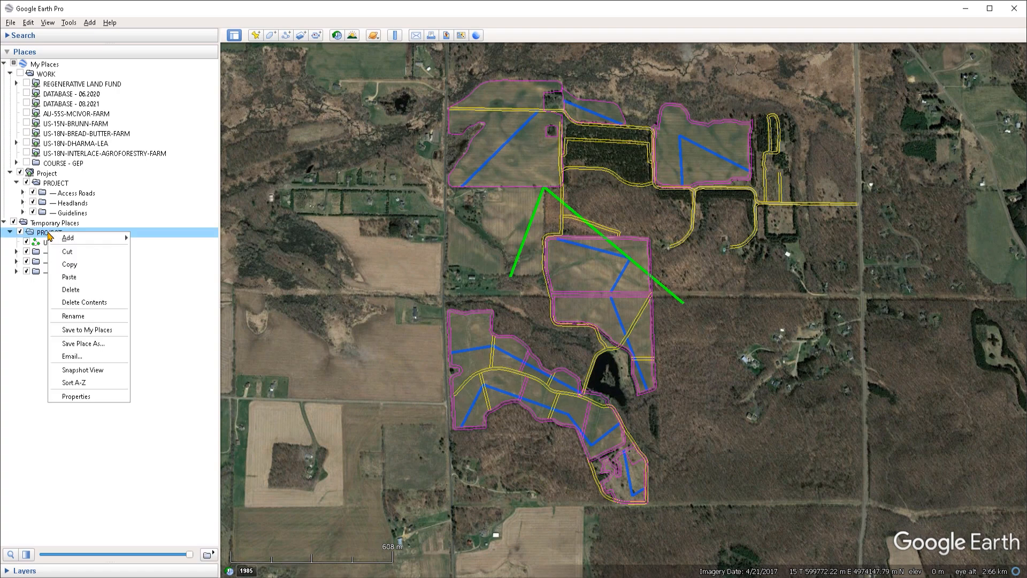
left_click(93, 351)
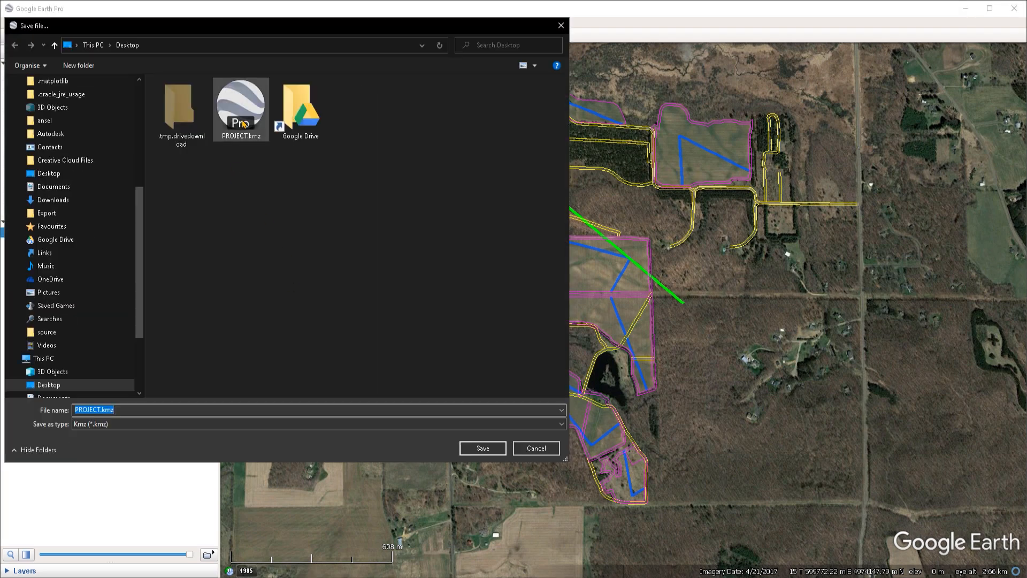
left_click(239, 103)
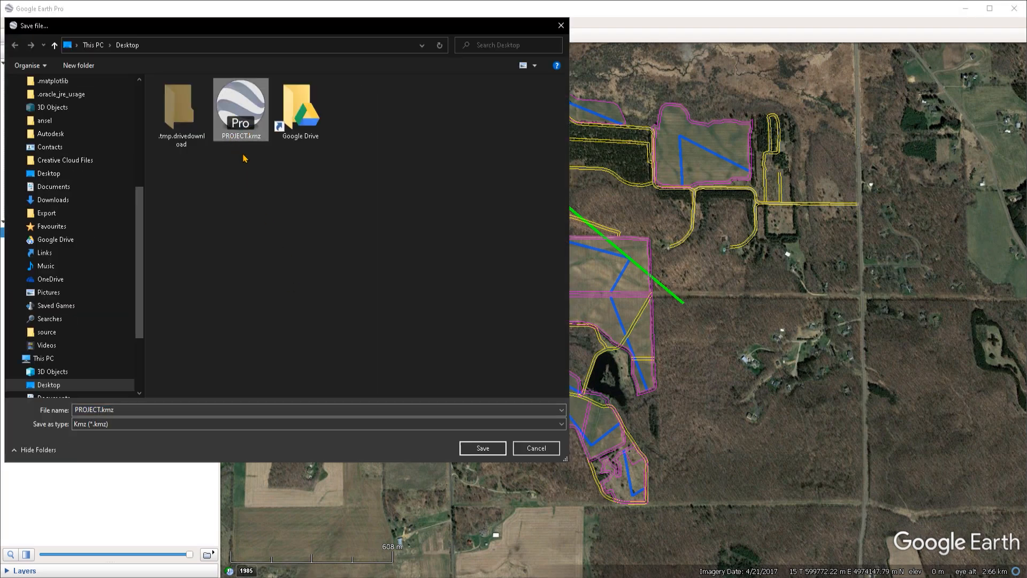
left_click(483, 449)
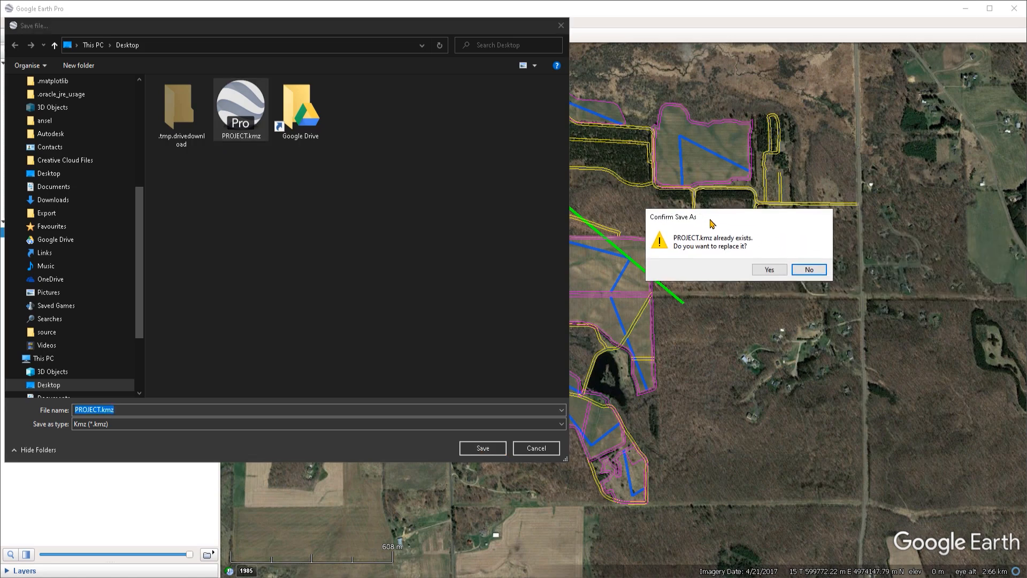
left_click(758, 269)
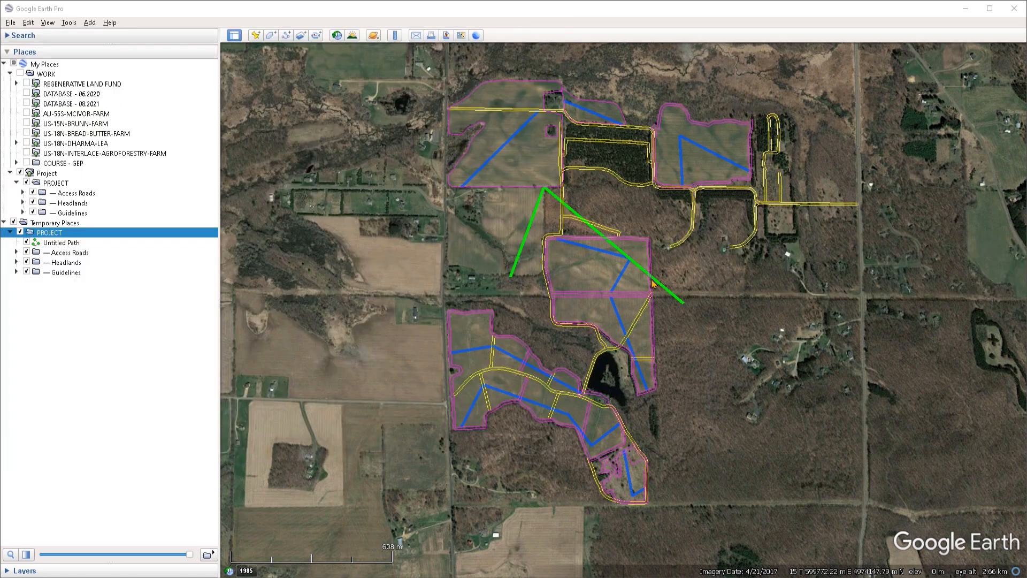
- Delete the PROJECT folder from Temporary Places and refresh the Project network link to load the saved file
right_click(49, 236)
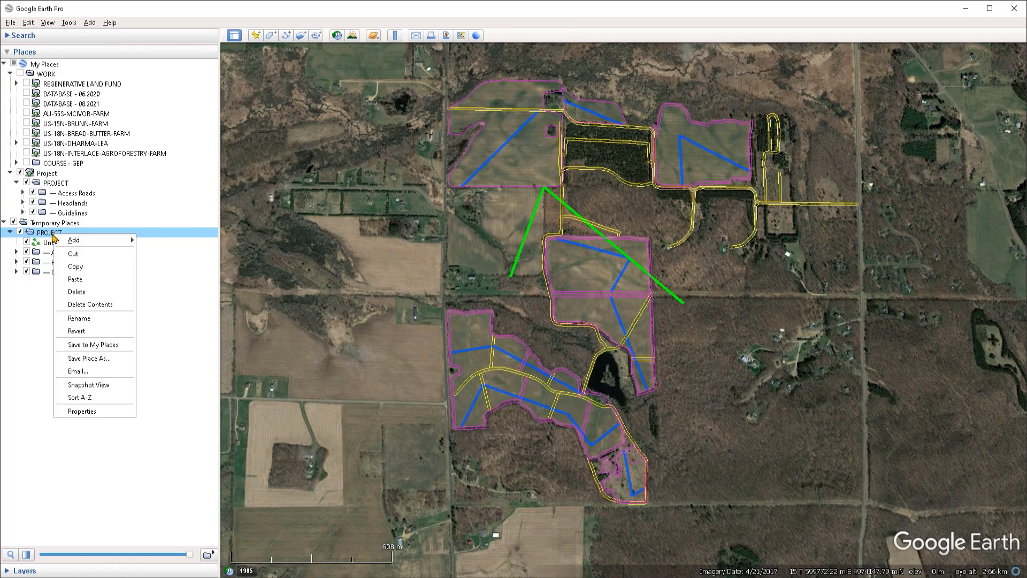
left_click(107, 292)
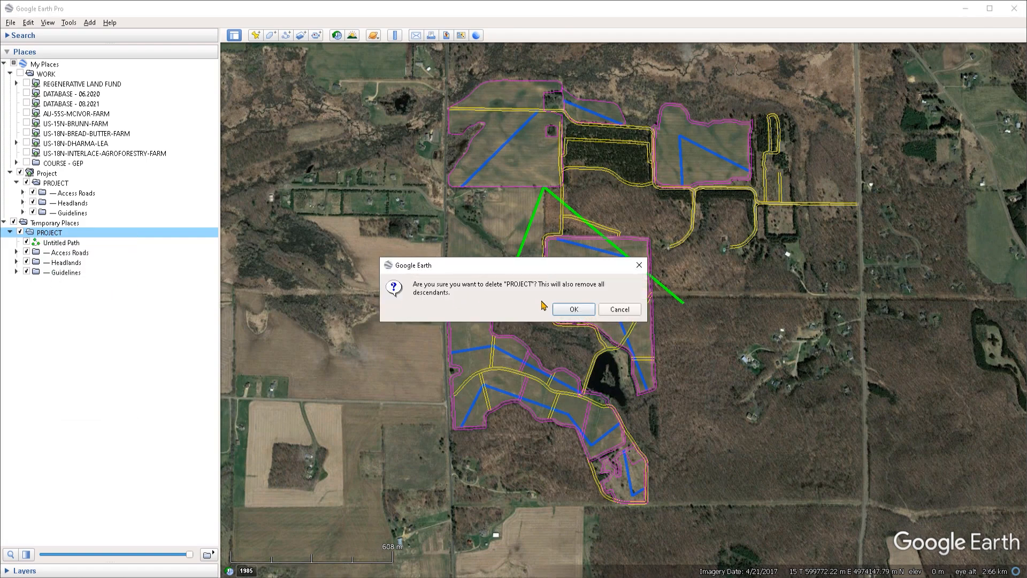
left_click(573, 311)
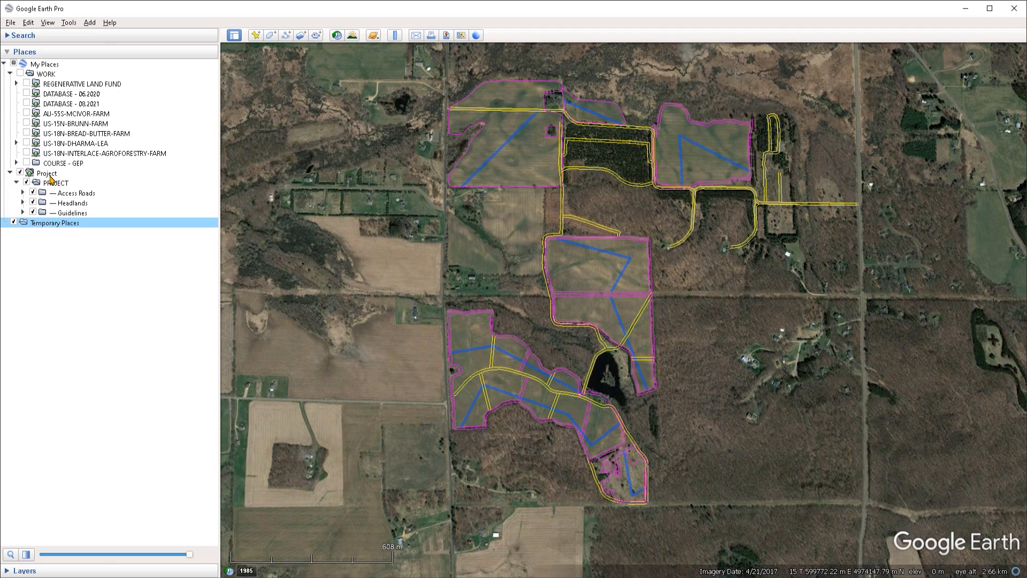
right_click(47, 177)
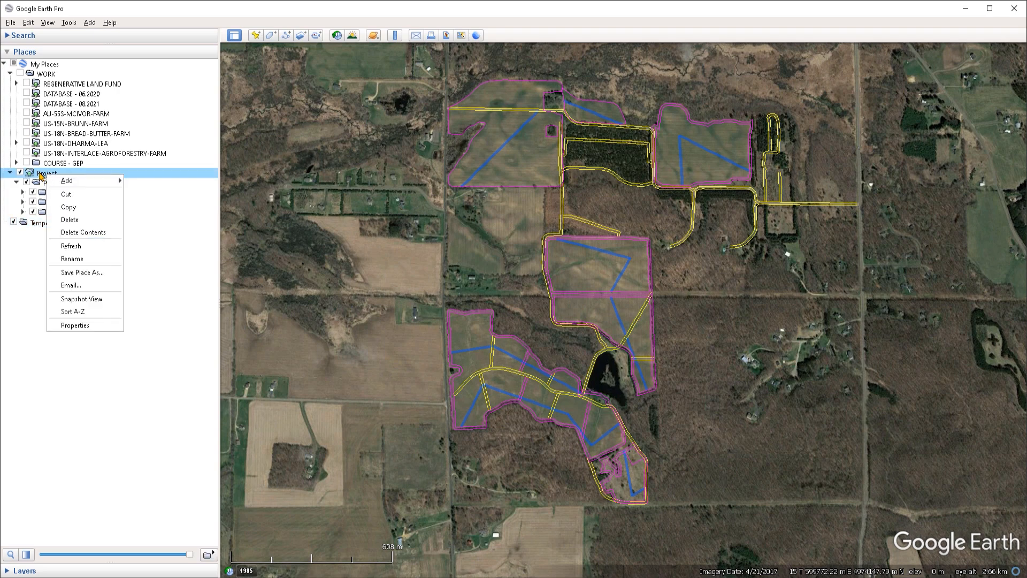
left_click(79, 247)
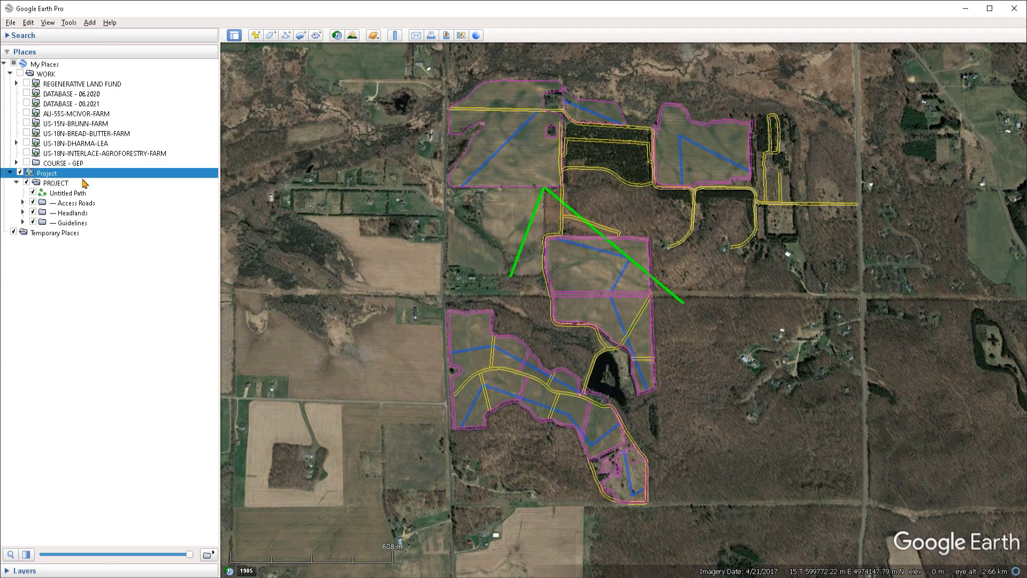
- Open the Project network link's properties and copy the full file path from its link field
right_click(46, 179)
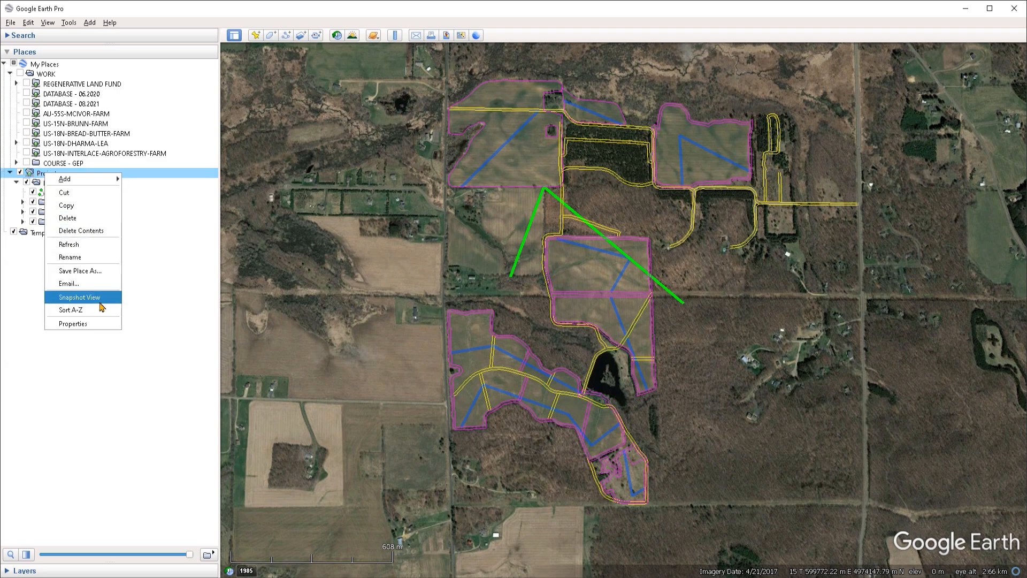
left_click(91, 323)
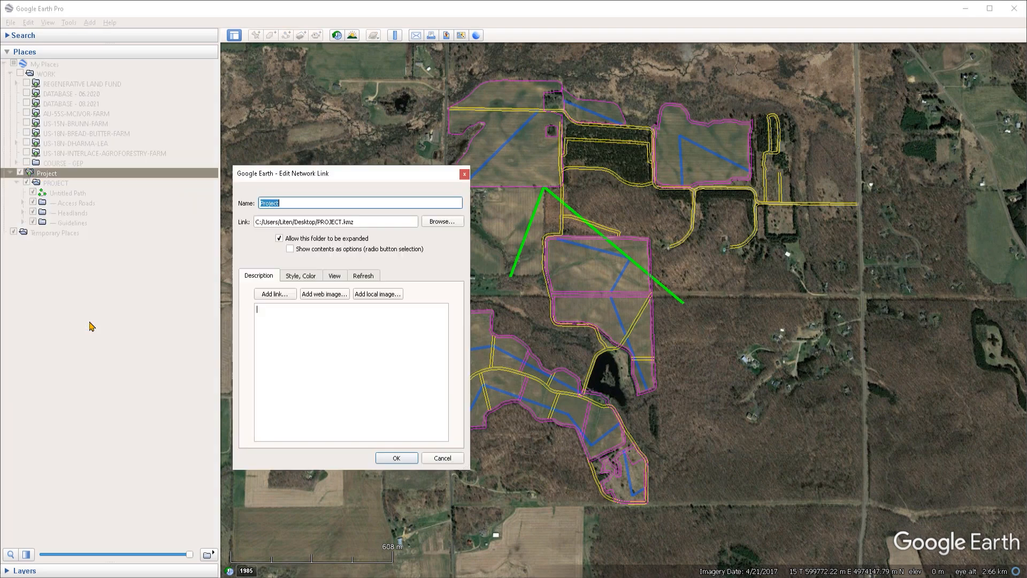
triple_click(371, 222)
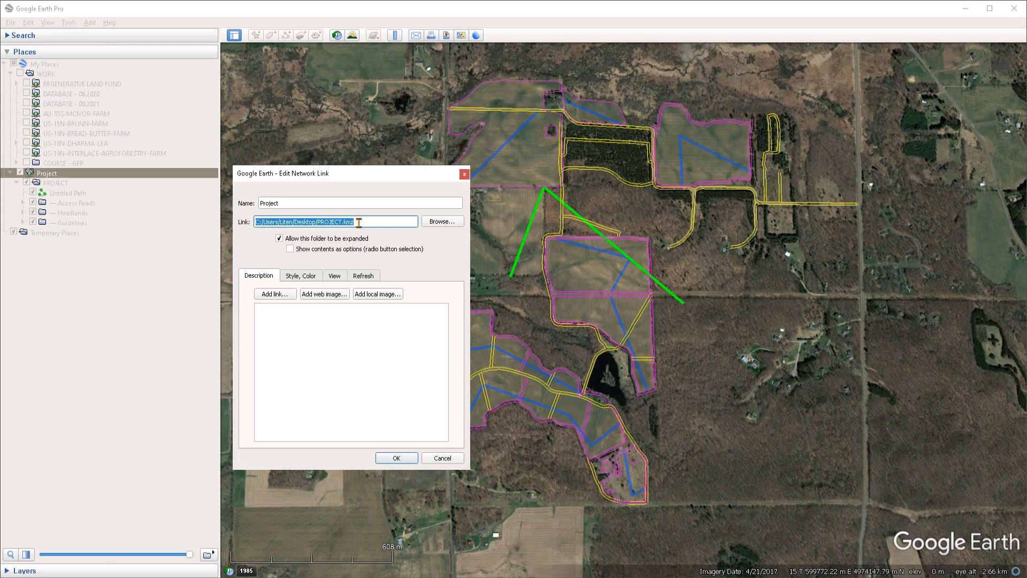
left_click_drag(359, 222, 237, 225)
right_click(310, 222)
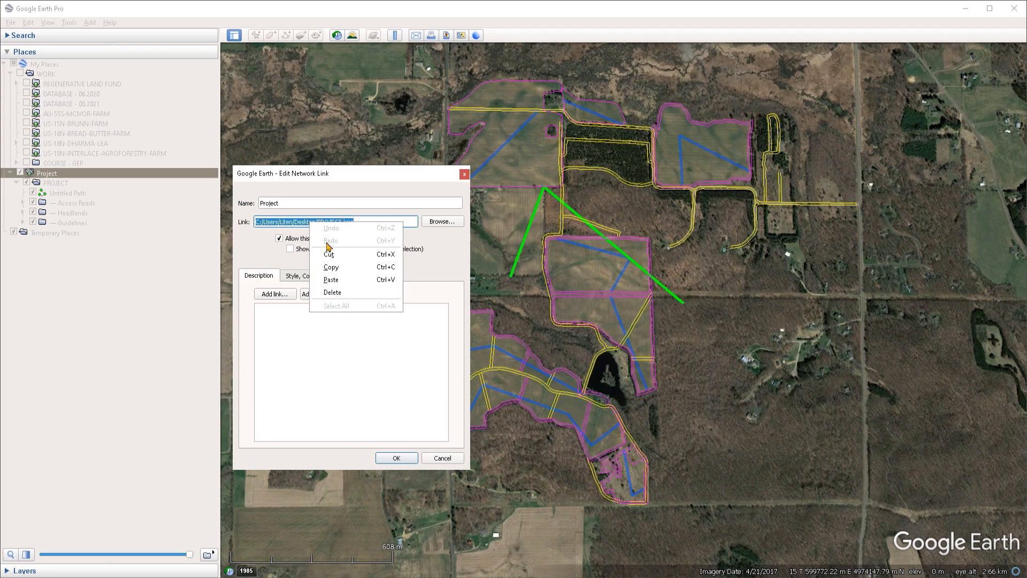
left_click(332, 269)
- Switch to File Explorer and paste the copied PROJECT.kmz path in place of the Desktop folder location
key("alt+Tab")
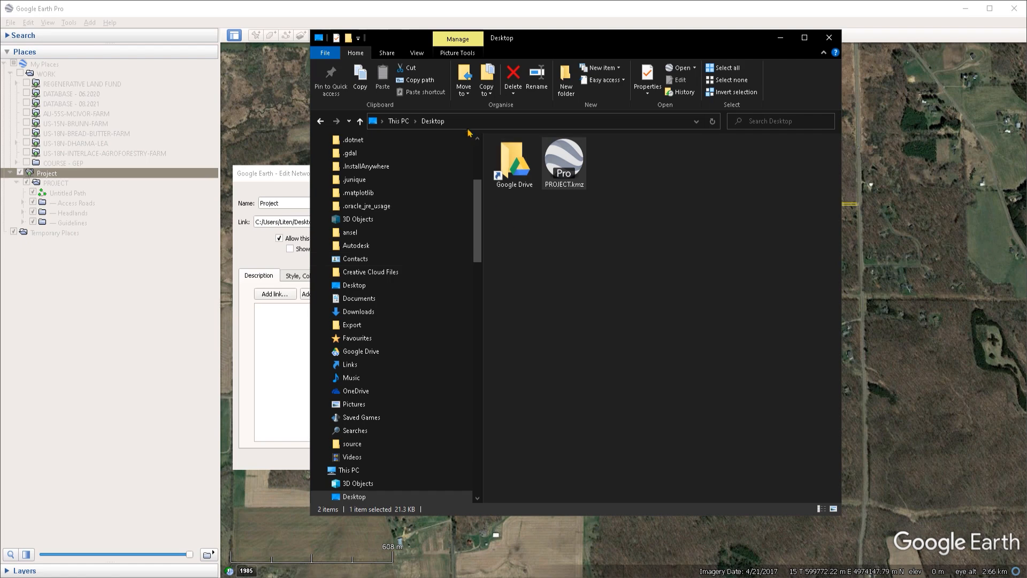
left_click(398, 120)
key("ctrl+v")
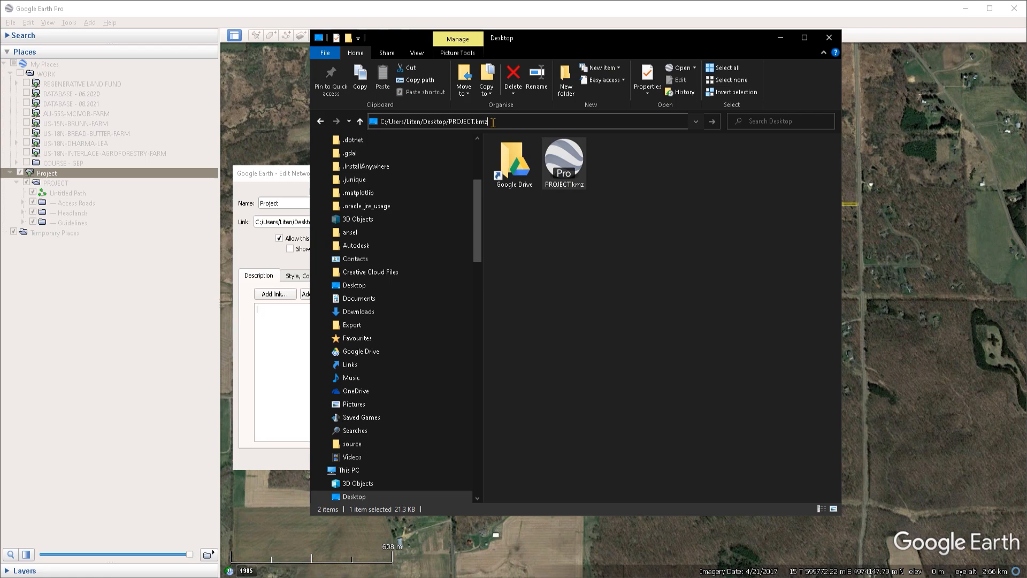
- Return to Google Earth Pro, close the network link's properties, and copy its PROJECT folder into Temporary Places
left_click(258, 260)
key("Escape")
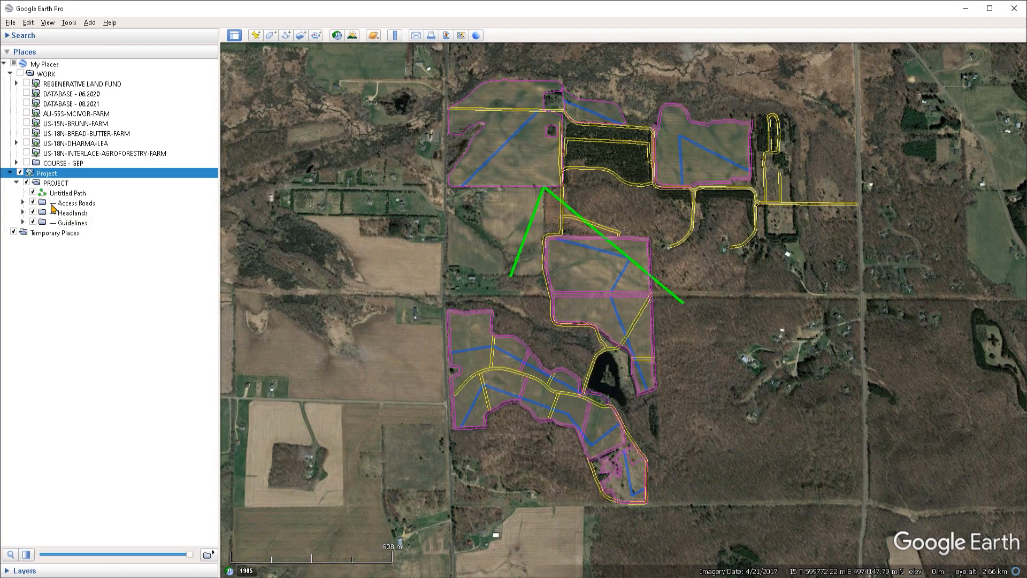
left_click(55, 184)
right_click(57, 184)
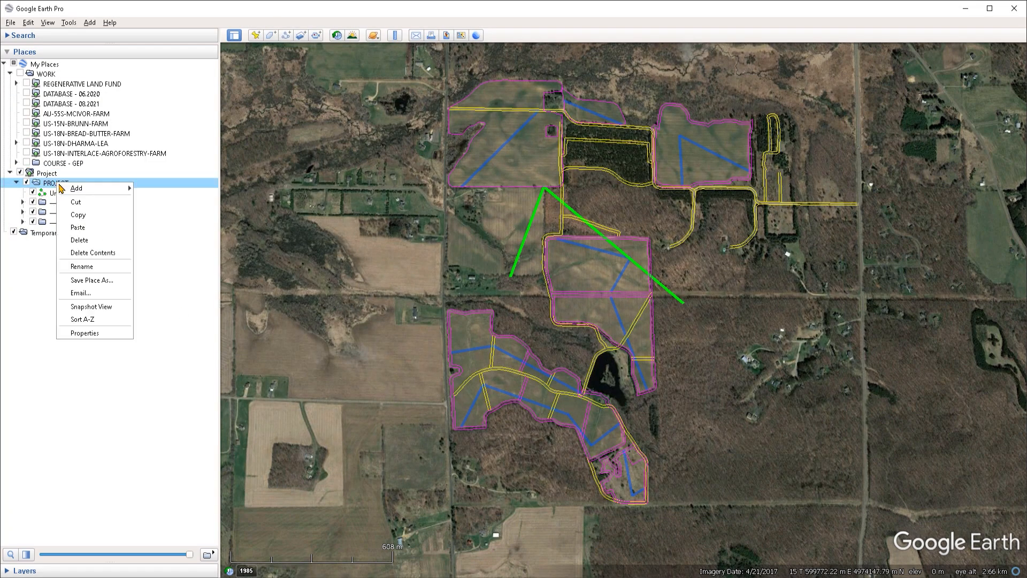
left_click(80, 215)
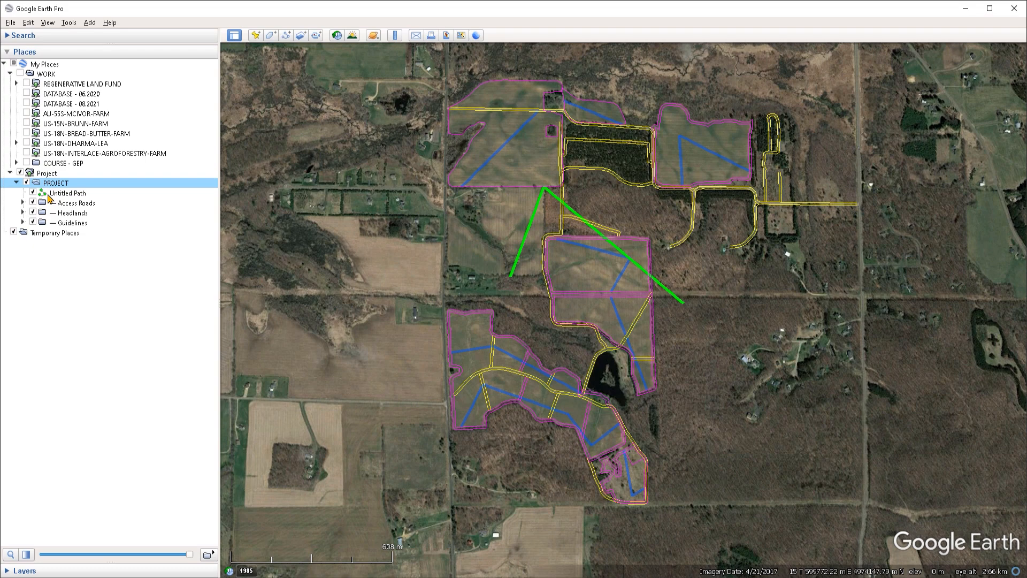
right_click(57, 234)
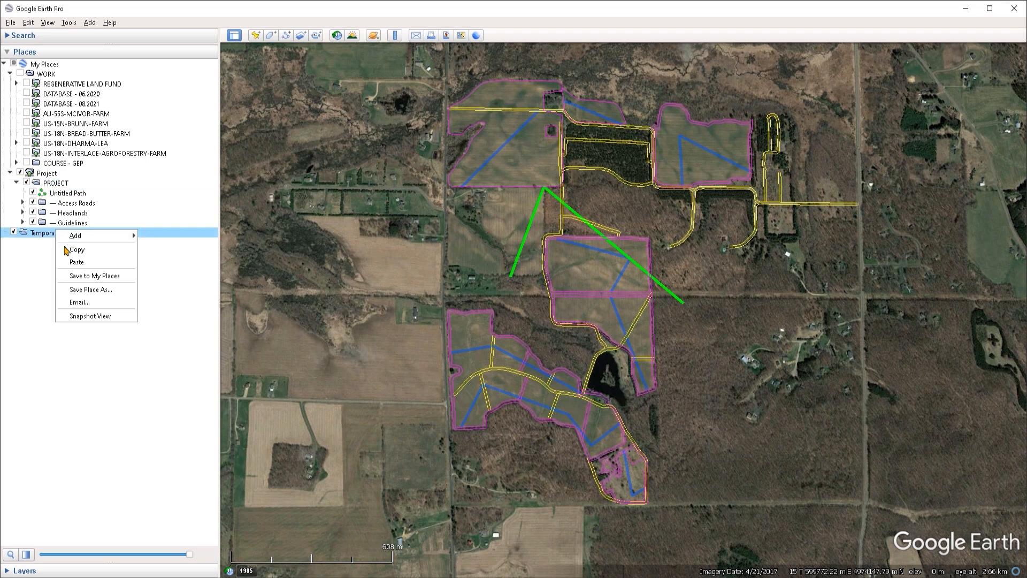
left_click(92, 269)
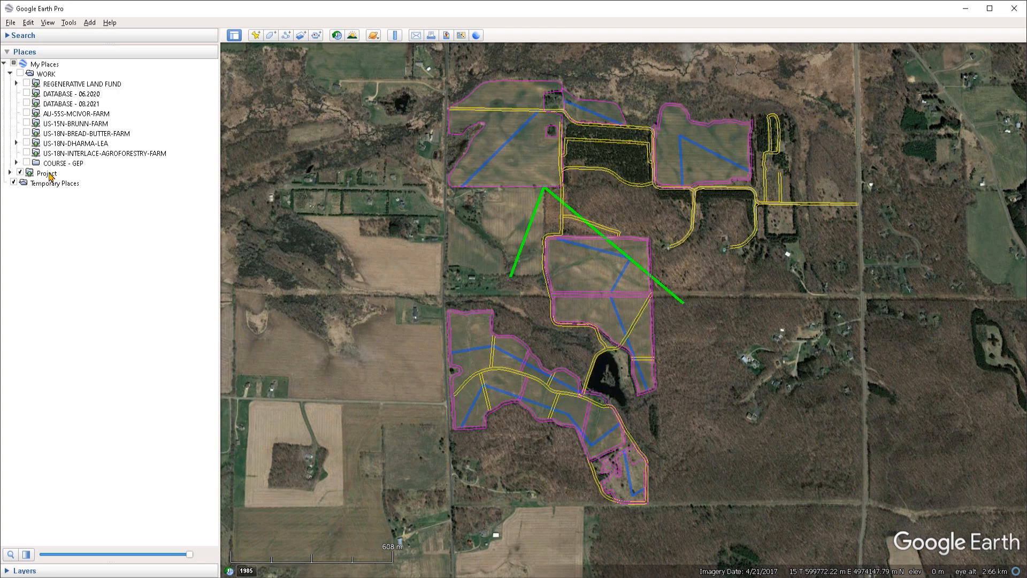
- Browse the farm network links in the WORK folder and turn on US-18N-BREAD-BUTTER-FARM
left_click(64, 124)
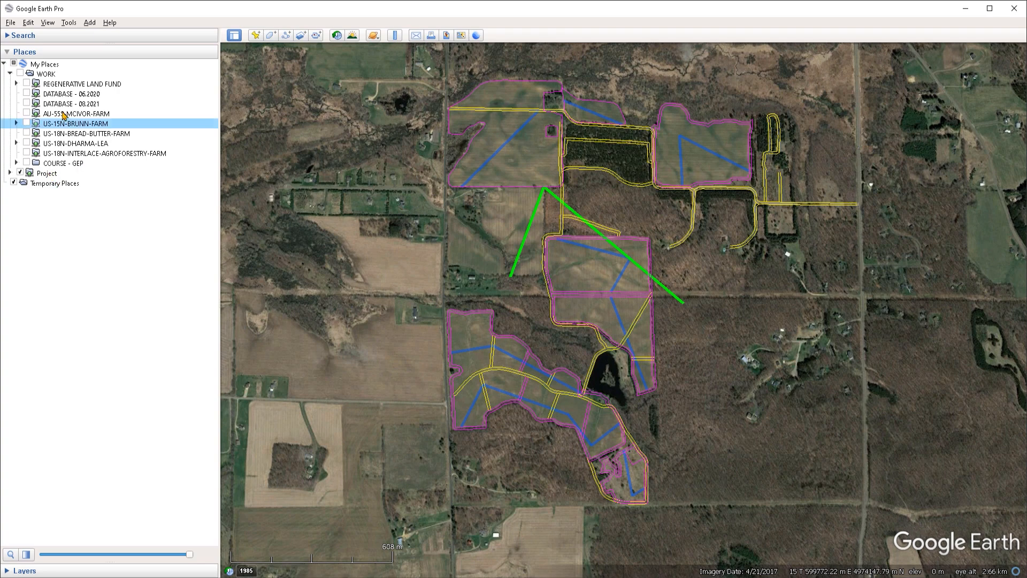
left_click(63, 114)
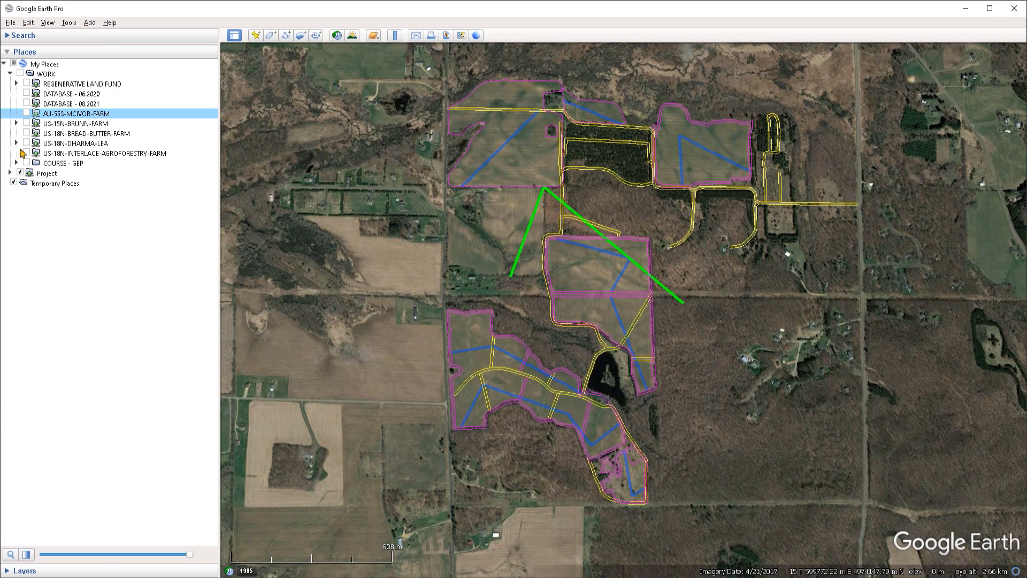
left_click(55, 153)
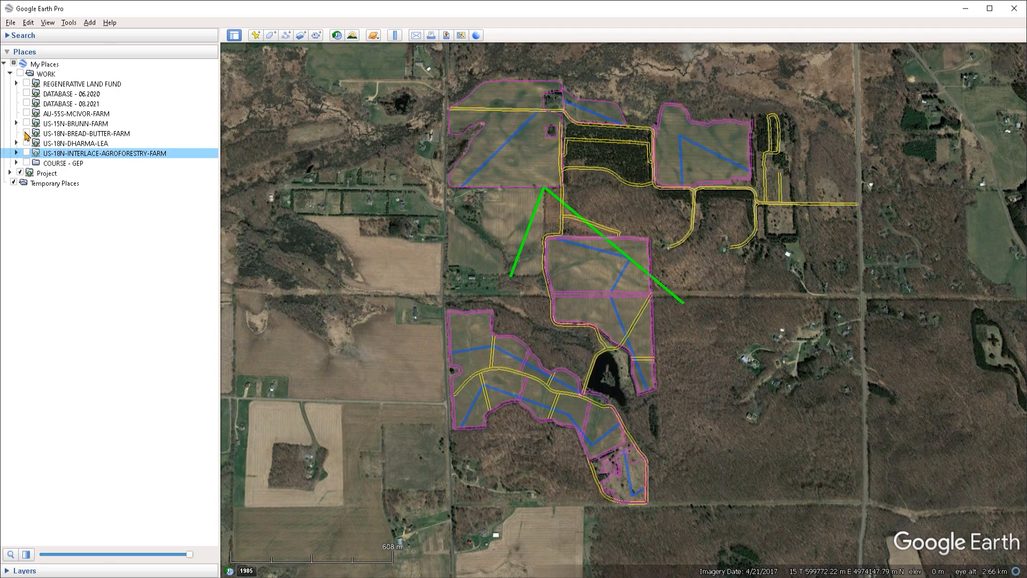
left_click(27, 133)
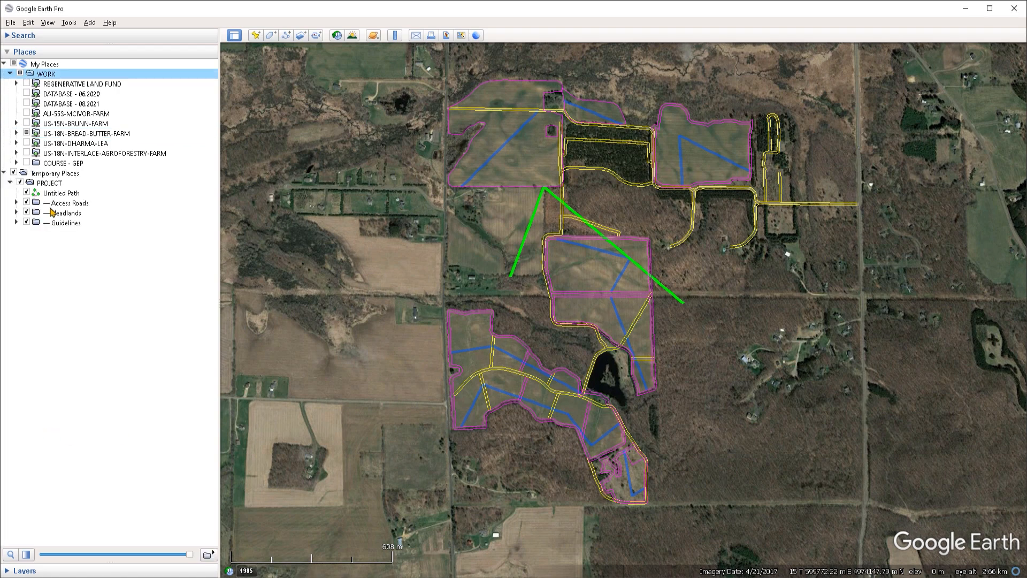
- Duplicate the PROJECT folder inside Temporary Places by copying and pasting it
right_click(48, 185)
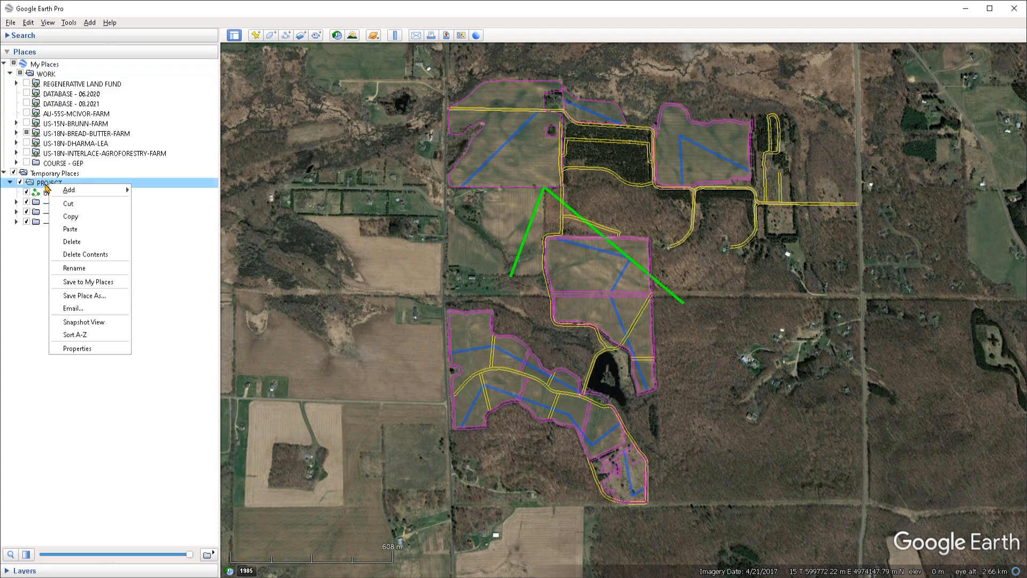
left_click(75, 218)
right_click(48, 184)
left_click(79, 213)
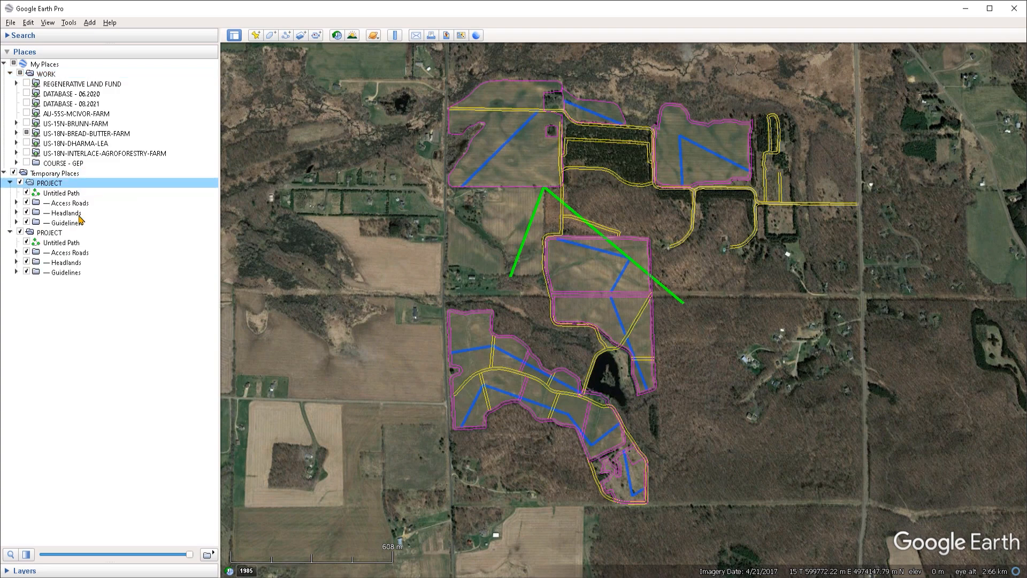
- Rename the two PROJECT folders in Temporary Places as PROJECT A and PROJECT B
right_click(65, 184)
left_click(102, 265)
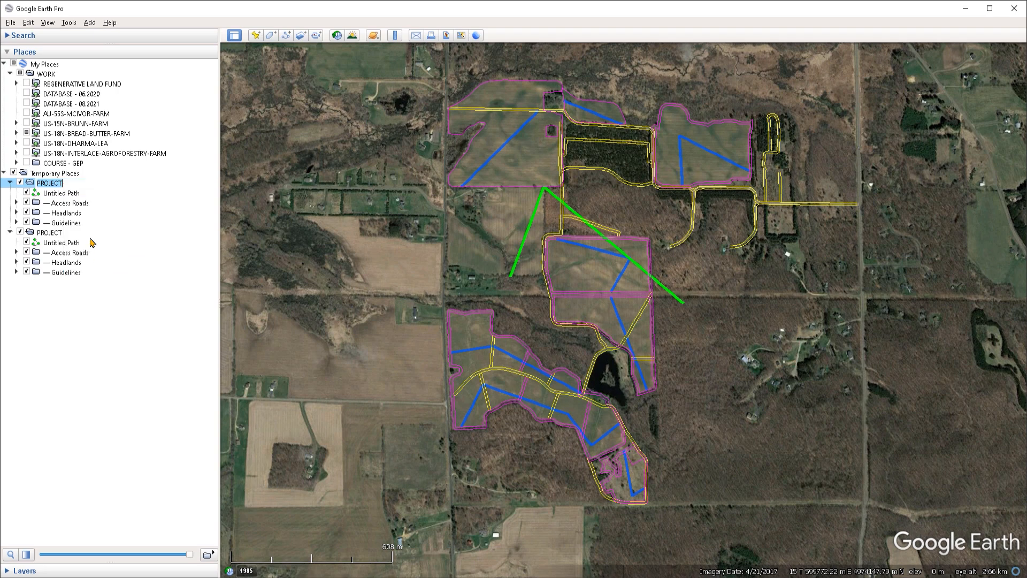
left_click(67, 185)
type("A")
right_click(54, 233)
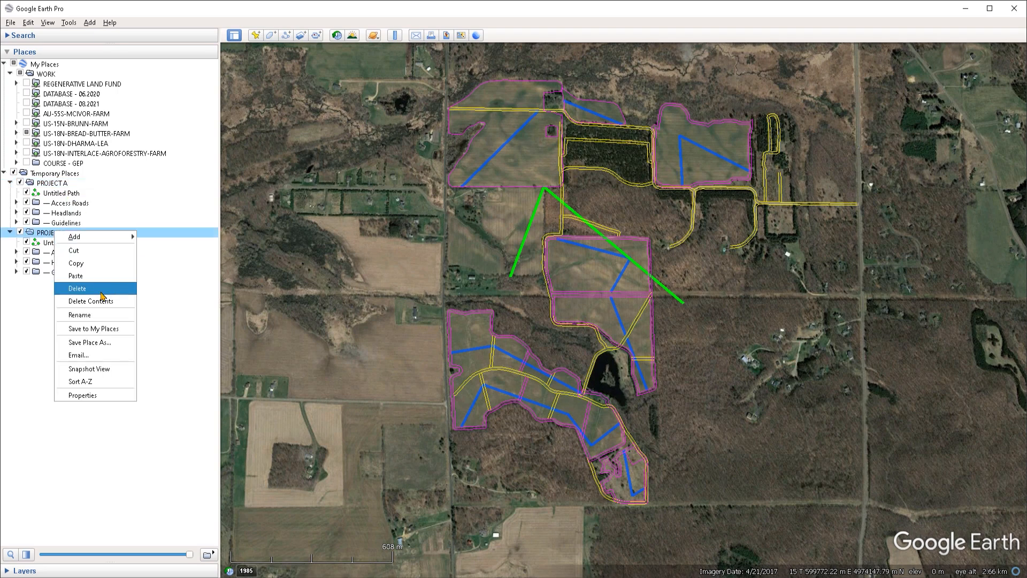
left_click(97, 314)
left_click(74, 236)
type("B")
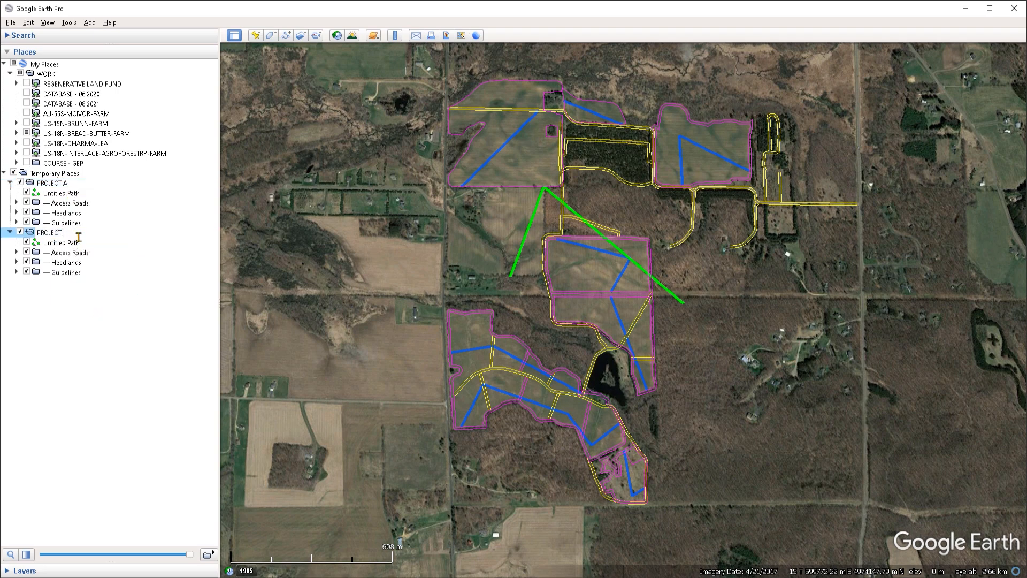
left_click(53, 247)
left_click(74, 316)
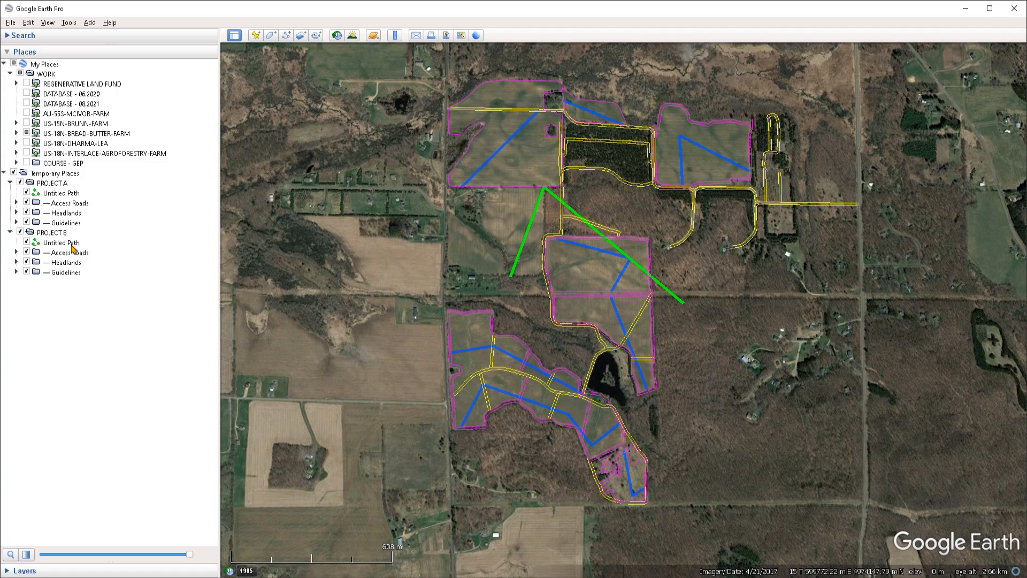
- Add a new folder named DATABASE to Temporary Places
right_click(48, 174)
mouse_move(77, 183)
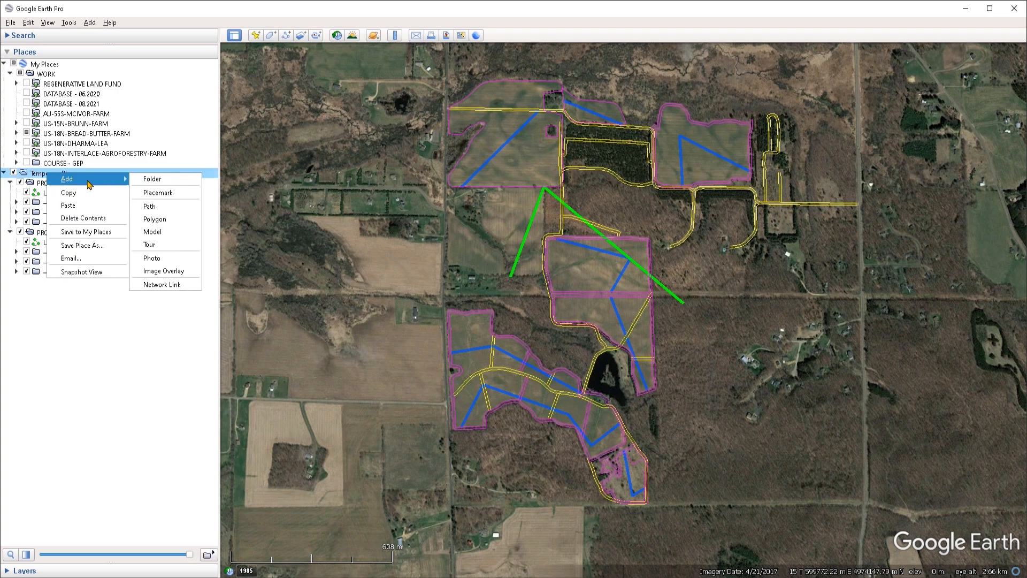
left_click(152, 179)
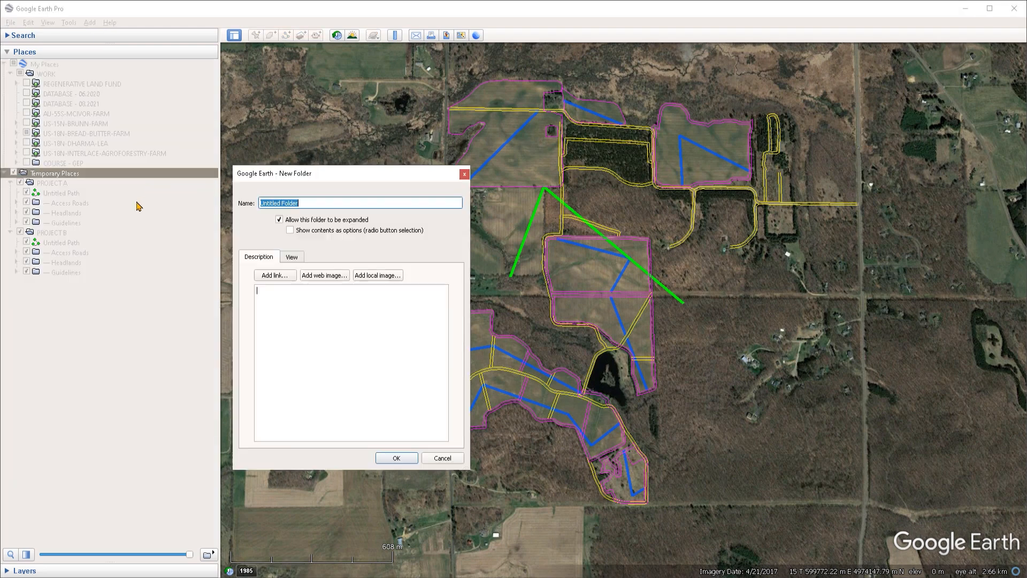
type("DATABASE")
key("Return")
- Save the two project folders to the Desktop as separate files, PROJECT A.kmz and PROJECT B.kmz
left_click(80, 184)
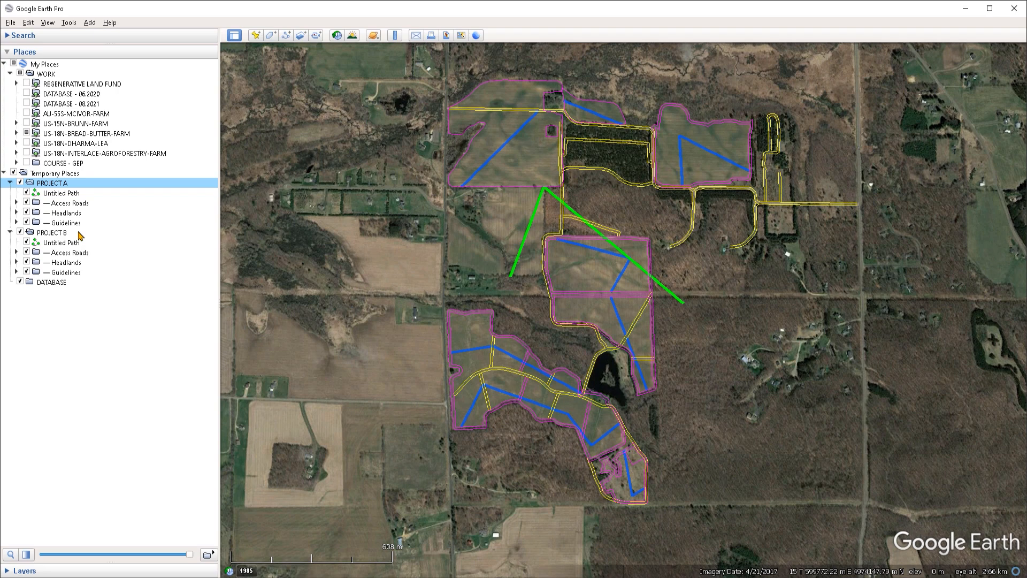
right_click(56, 185)
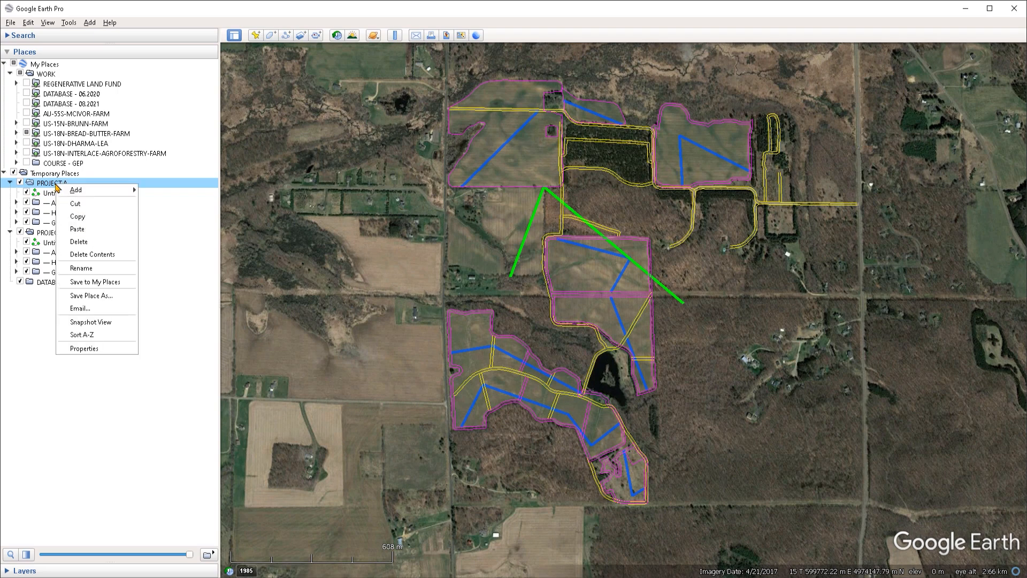
left_click(99, 299)
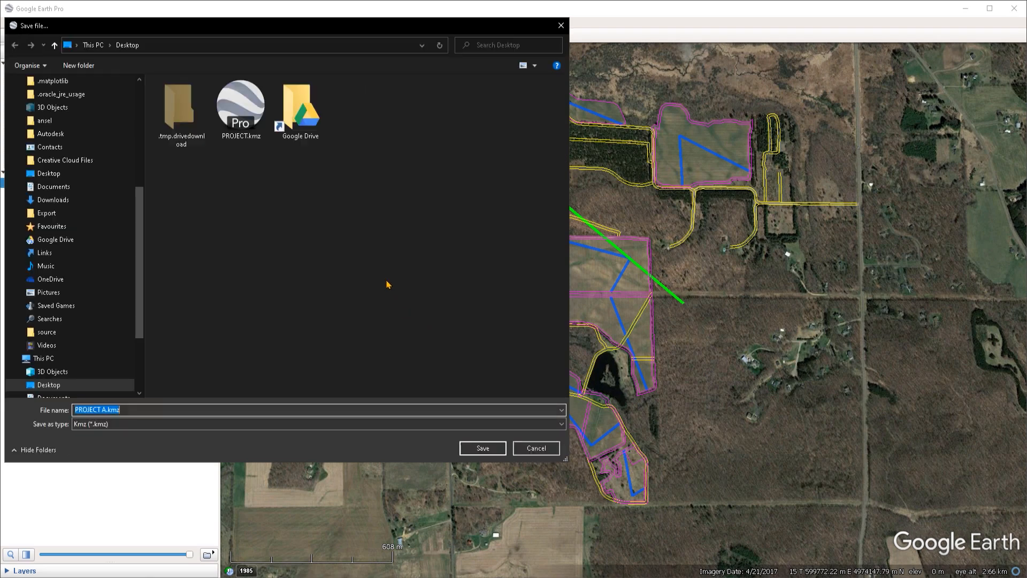
left_click(483, 447)
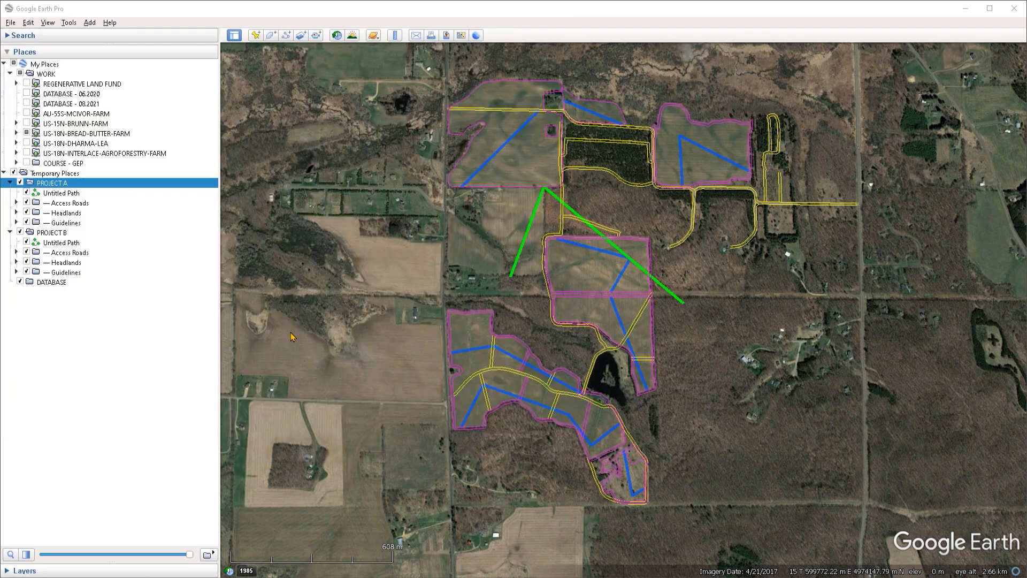
right_click(59, 233)
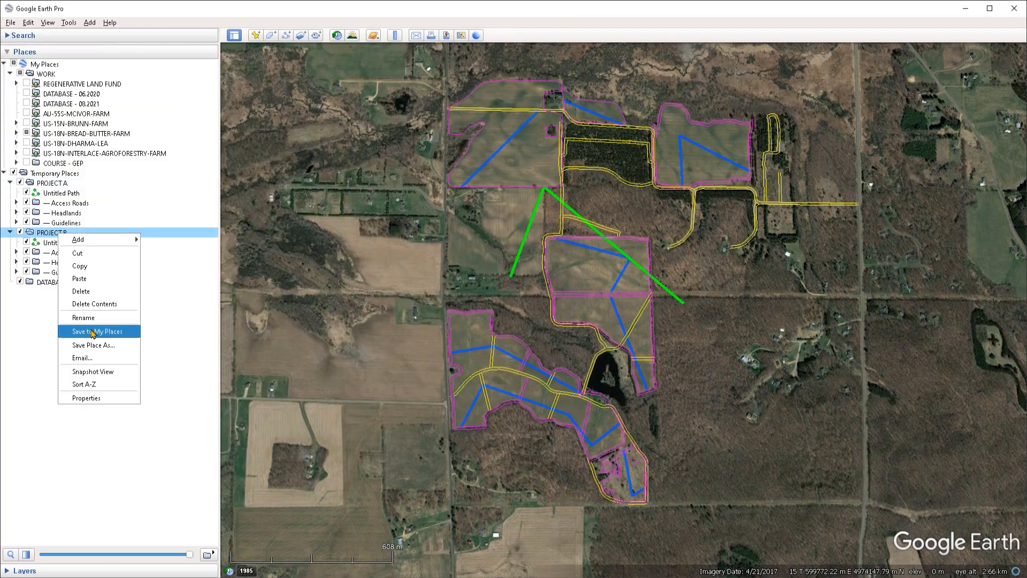
left_click(97, 346)
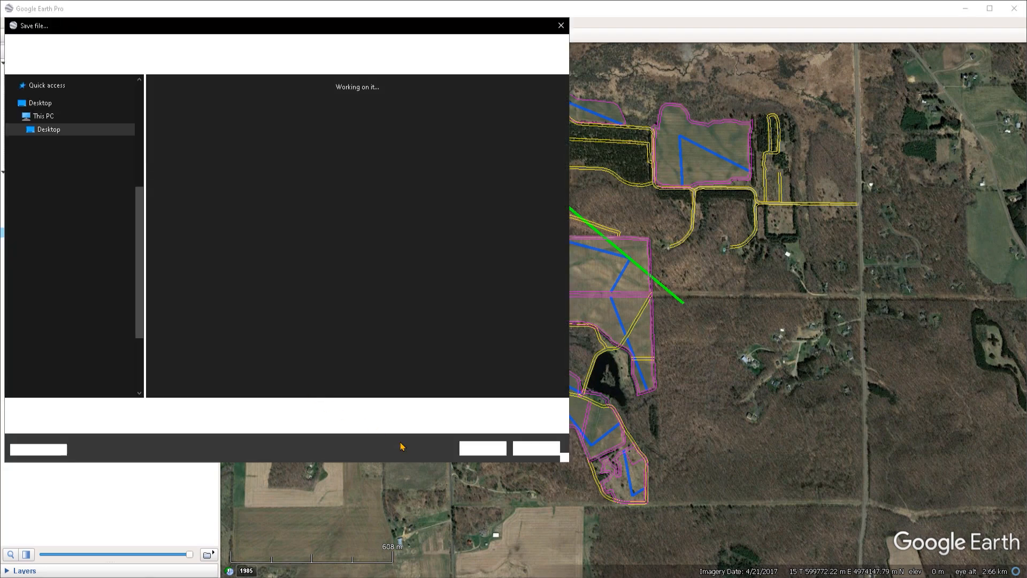
left_click(481, 450)
- Delete the PROJECT A and PROJECT B folders with all their contents from Temporary Places
left_click(60, 184)
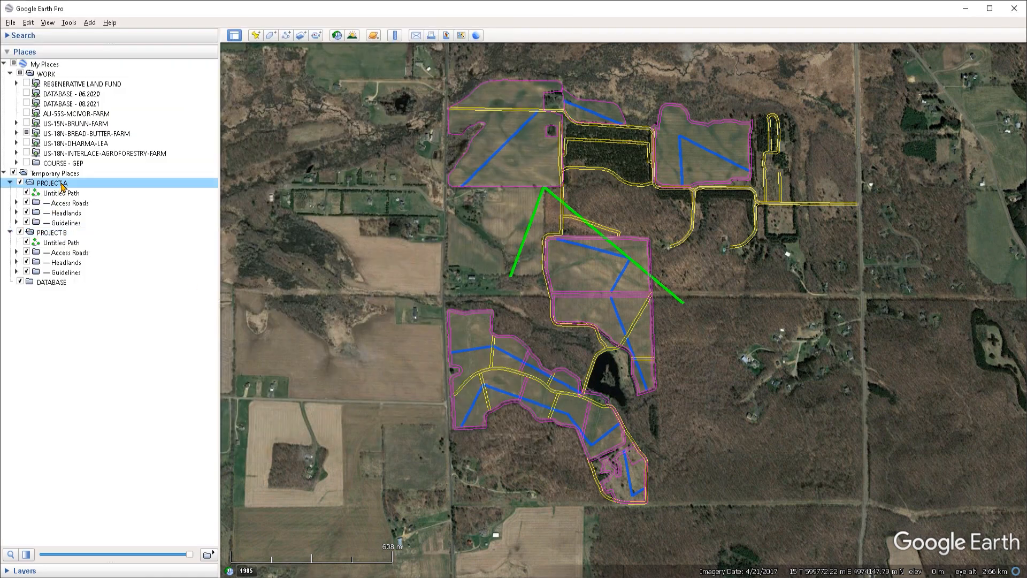
left_click(58, 237, "shift")
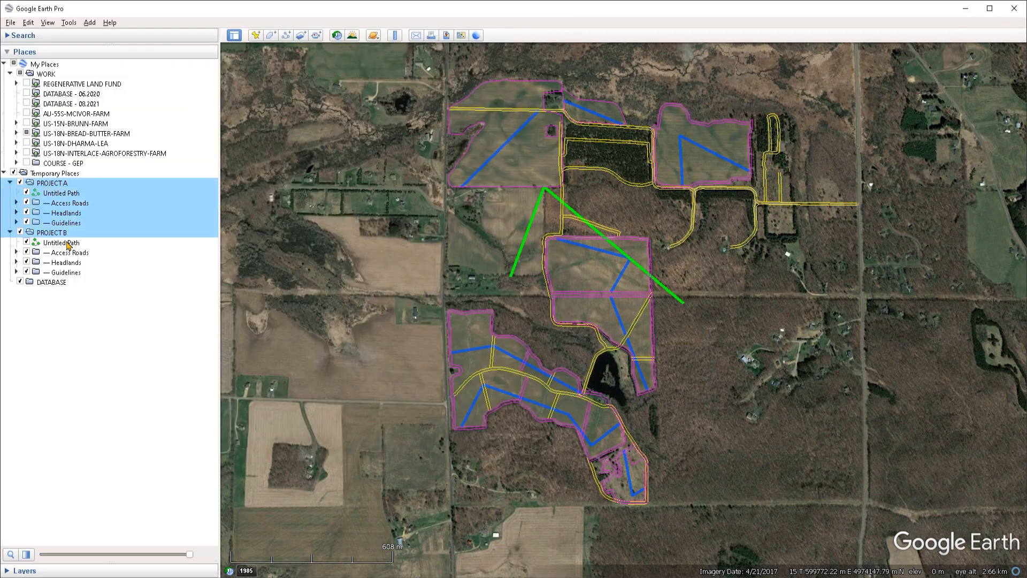
left_click(61, 272, "shift")
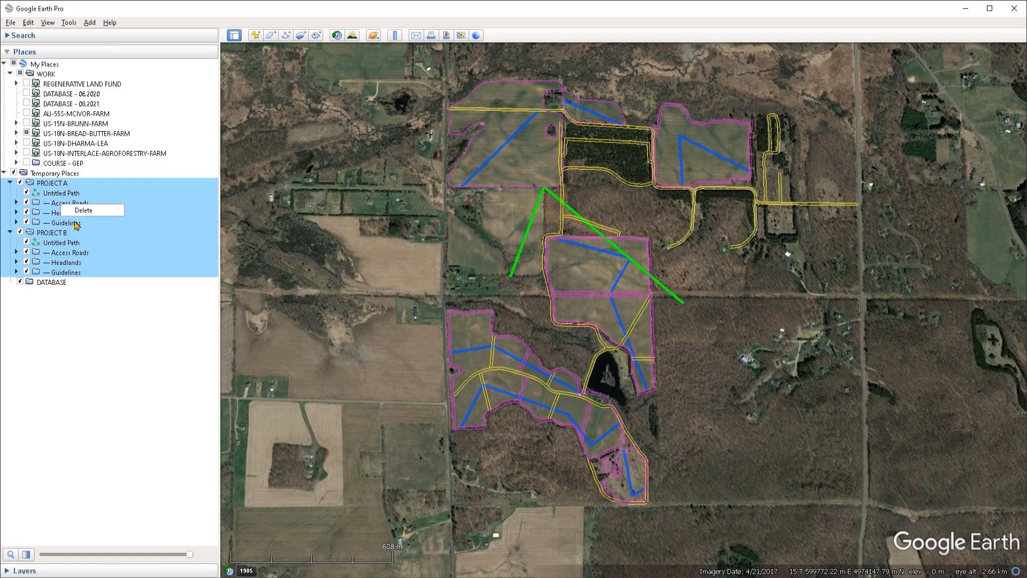
key("Delete")
left_click(585, 307)
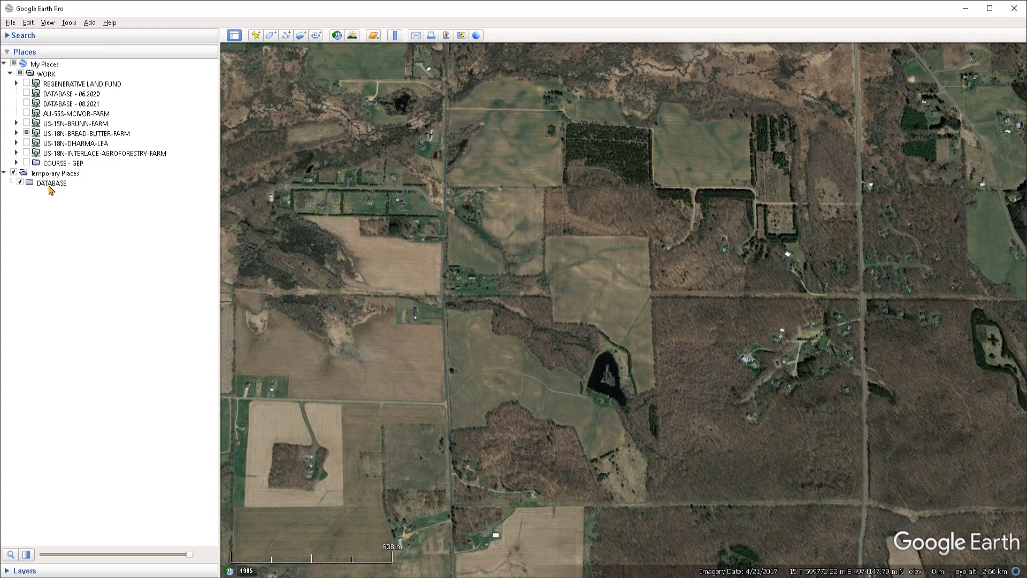
- Add a network link named Project A to the DATABASE folder, linked to PROJECT A.kmz on the Desktop
right_click(47, 184)
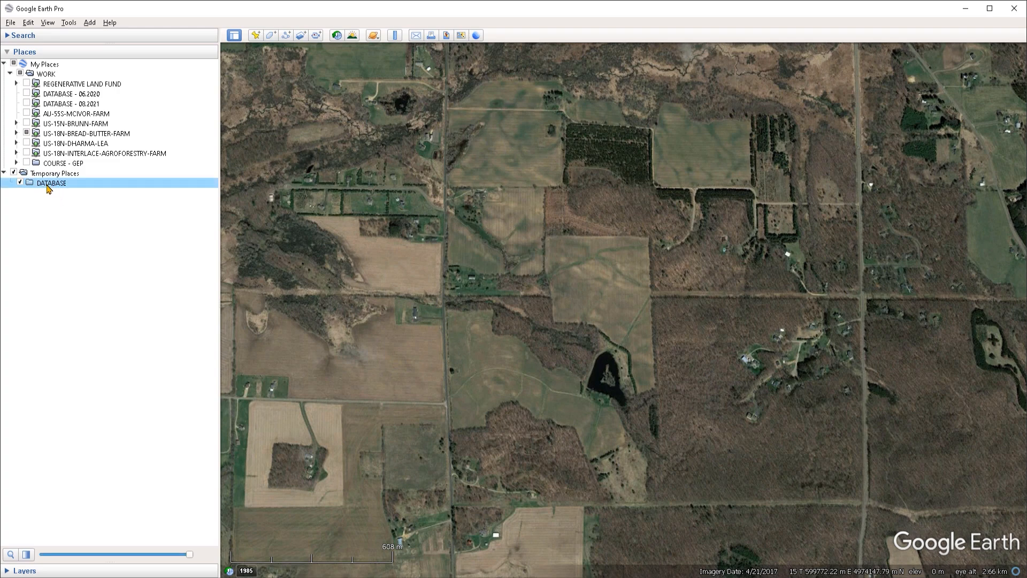
mouse_move(103, 196)
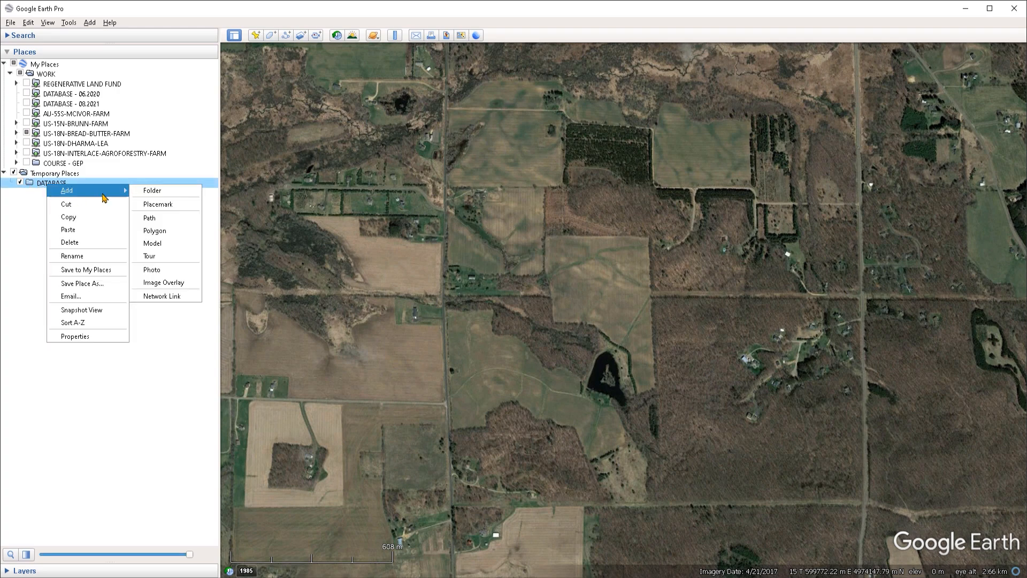
left_click(163, 296)
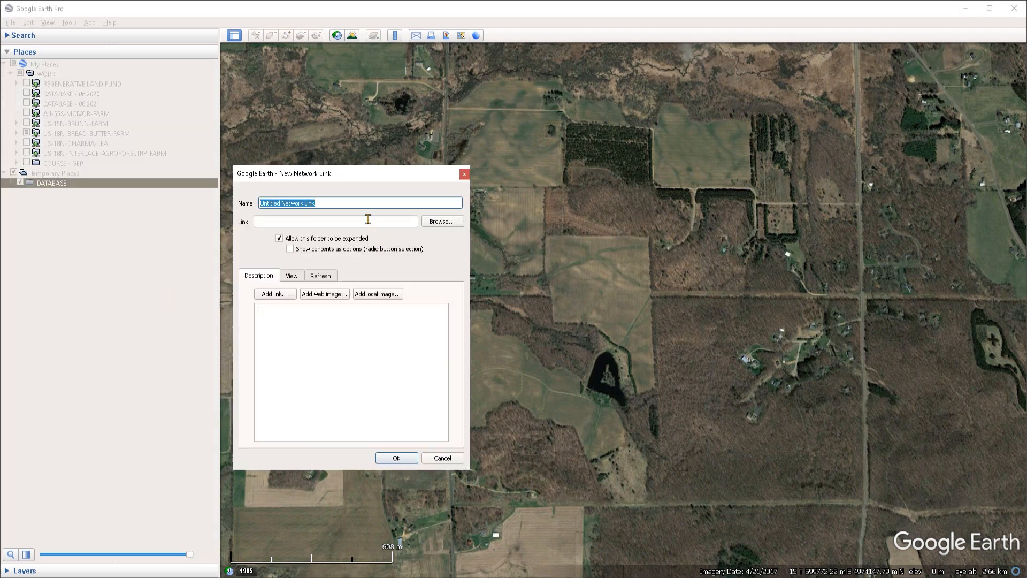
type("Project A")
left_click(453, 223)
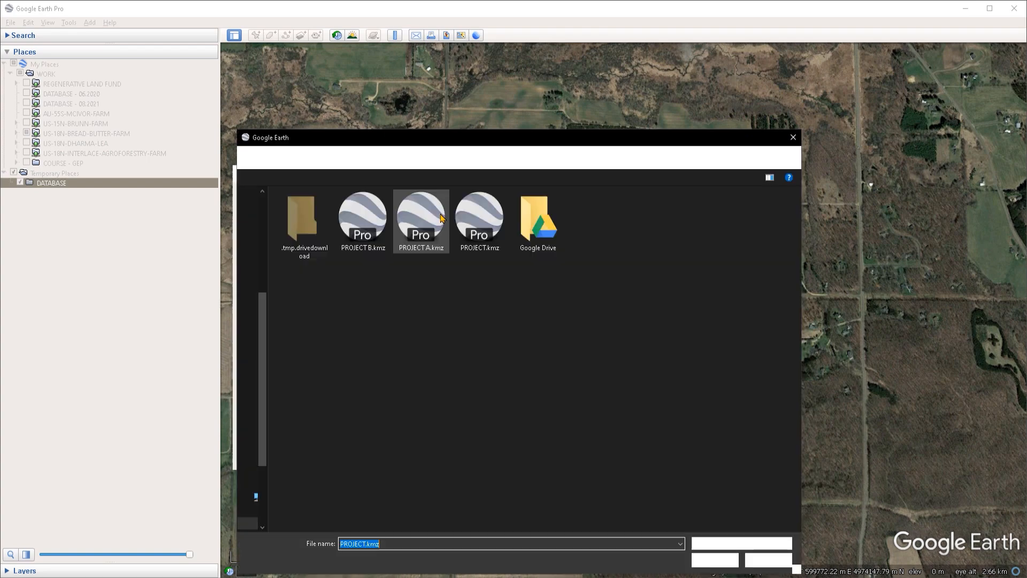
left_click(421, 220)
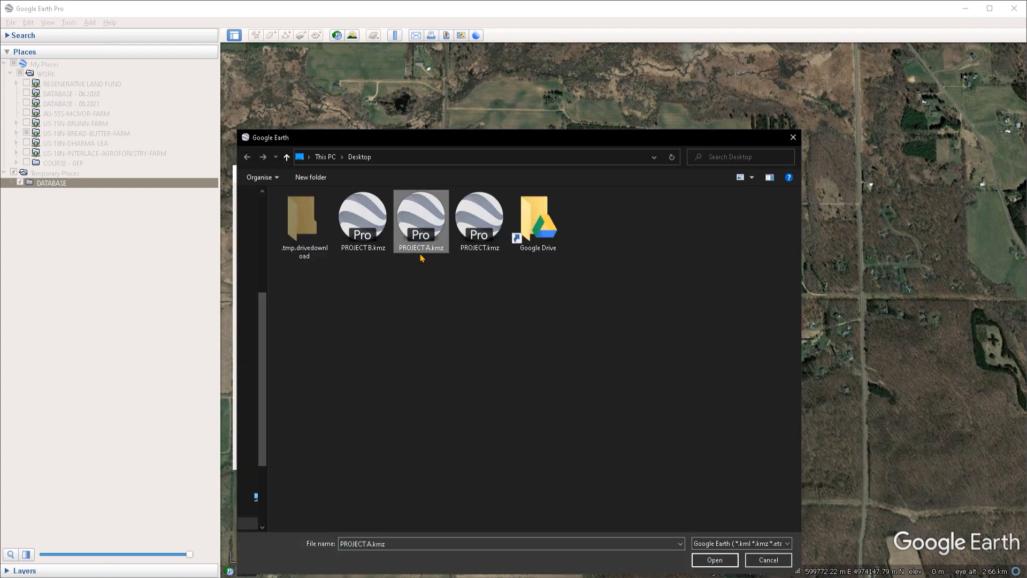
left_click(714, 561)
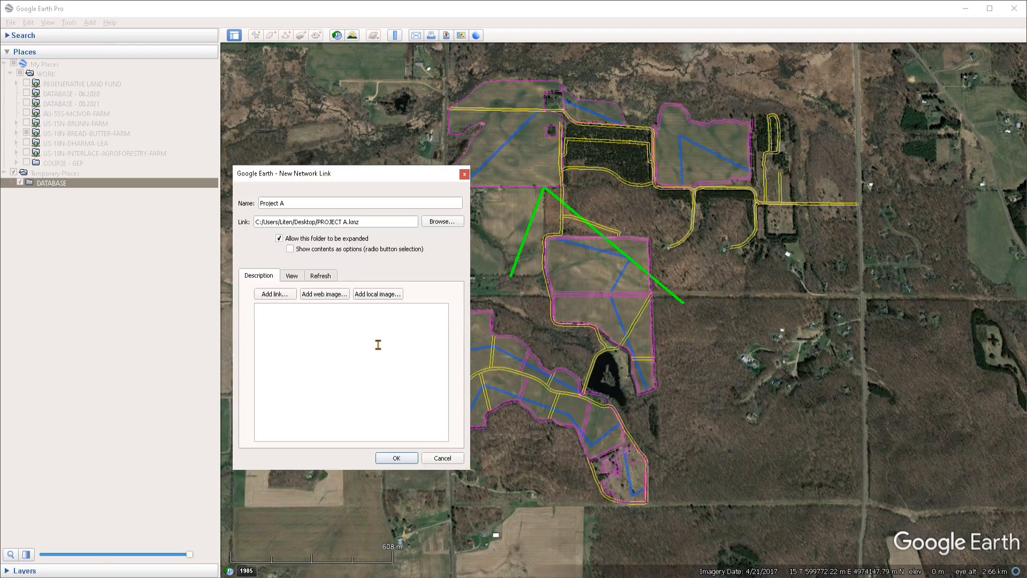
left_click(397, 459)
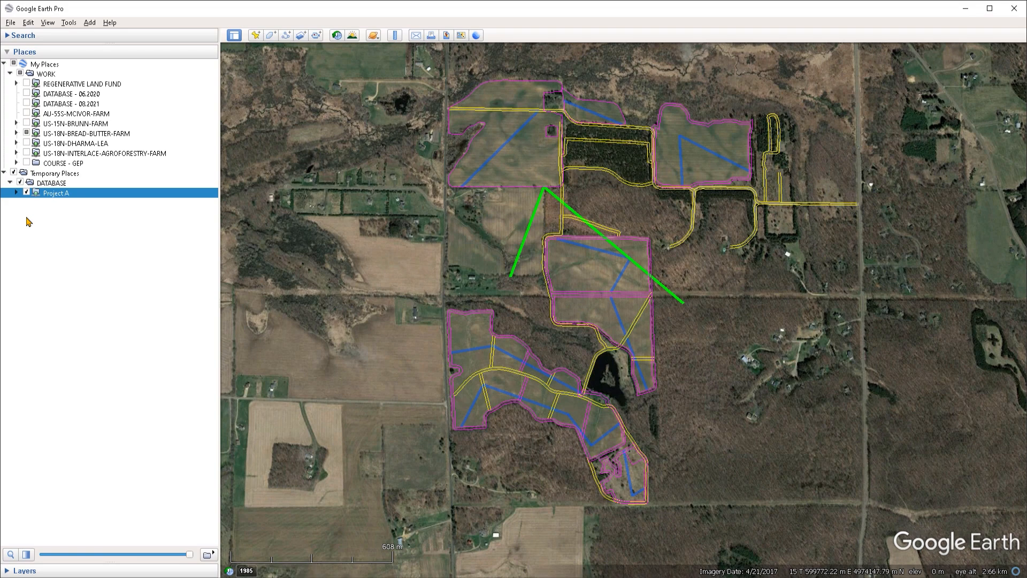
- Add a network link named Project B to the DATABASE folder, linked to PROJECT B.kmz on the Desktop
right_click(54, 186)
mouse_move(64, 189)
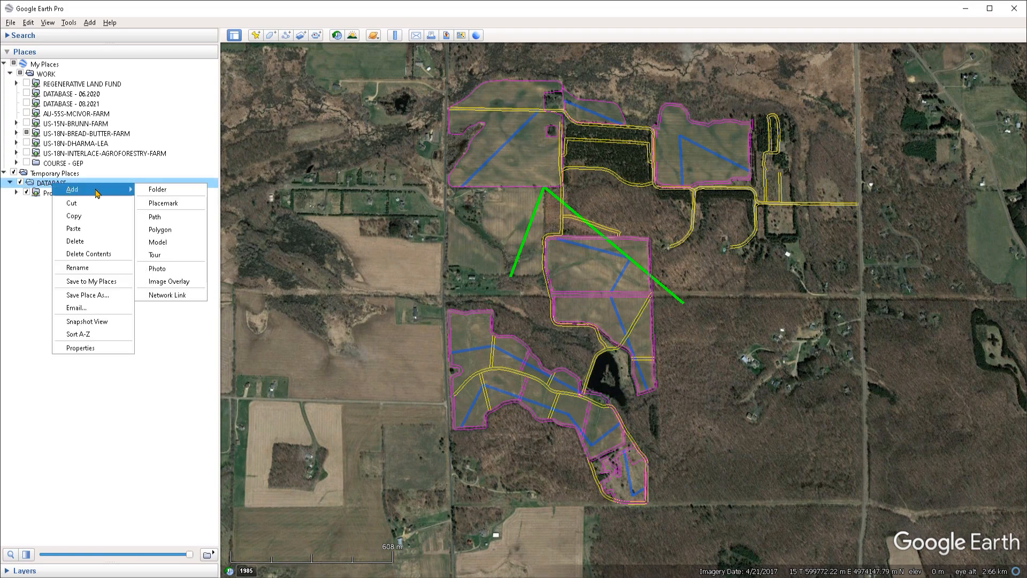
left_click(169, 295)
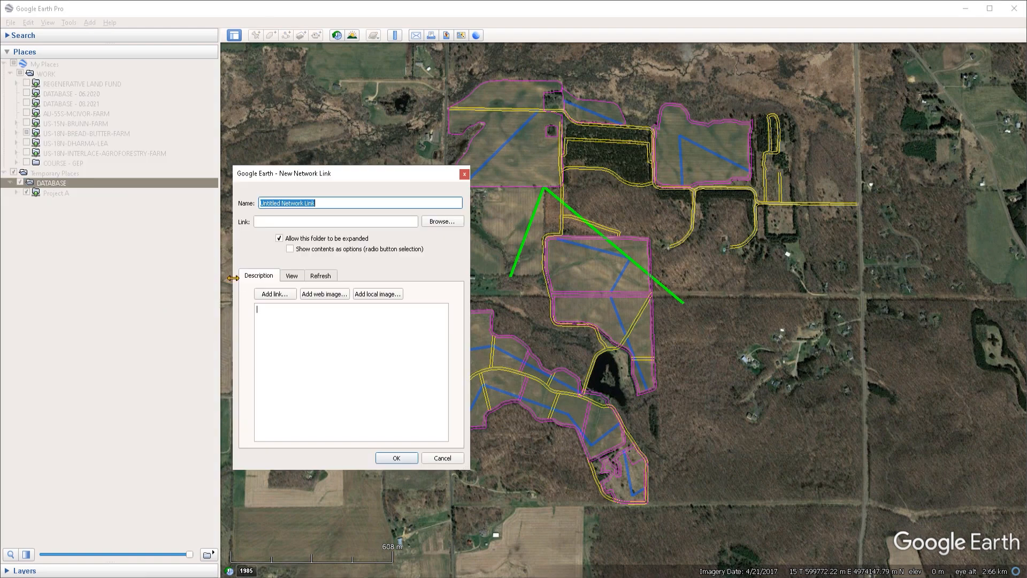
type("Project B")
left_click(442, 221)
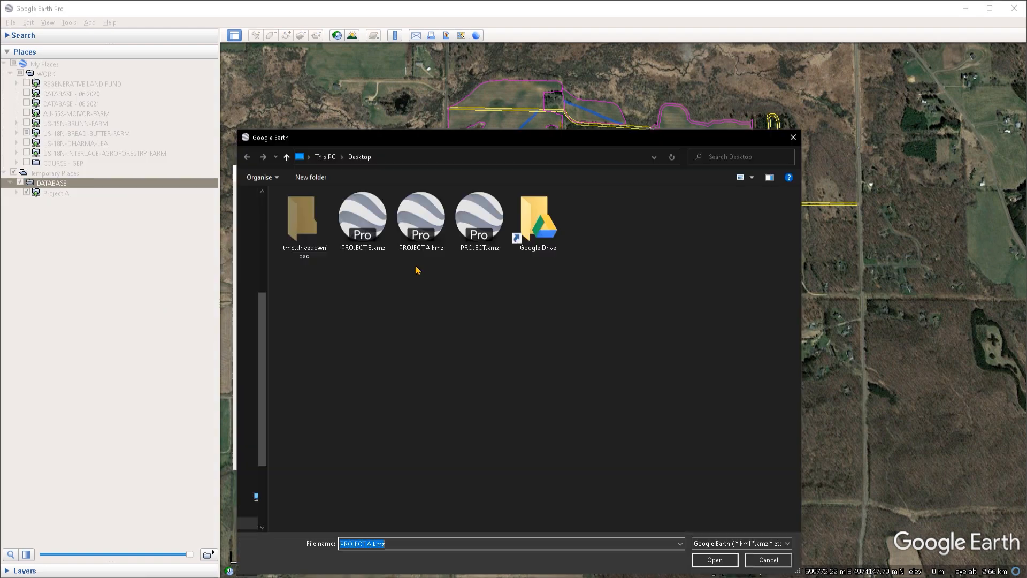
left_click(363, 223)
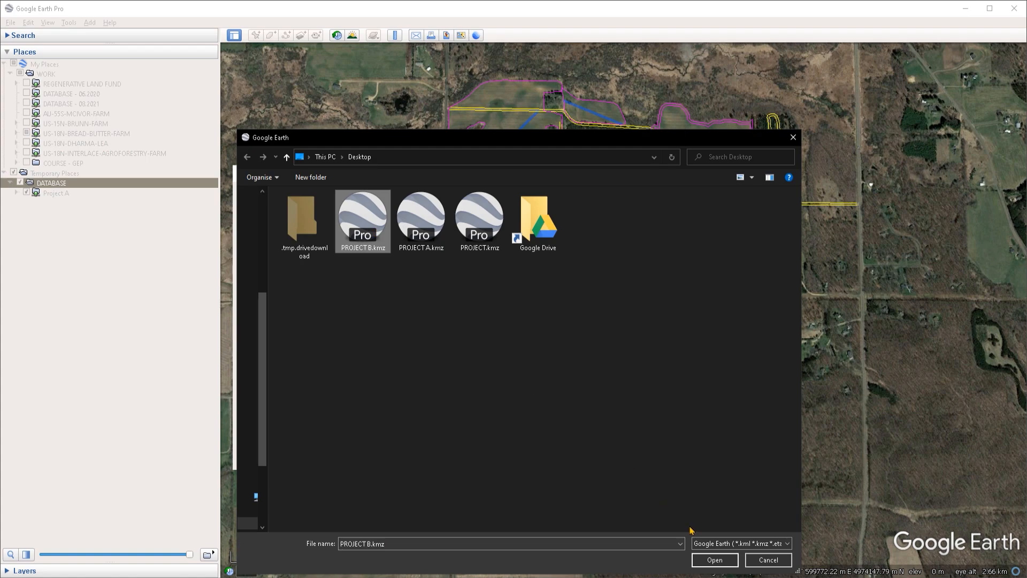
left_click(714, 560)
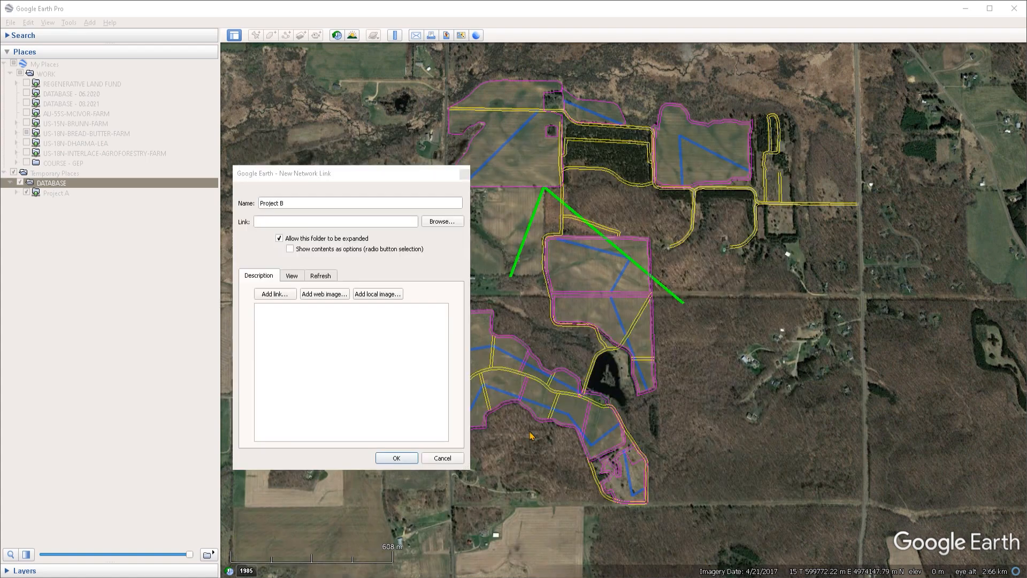
left_click(404, 459)
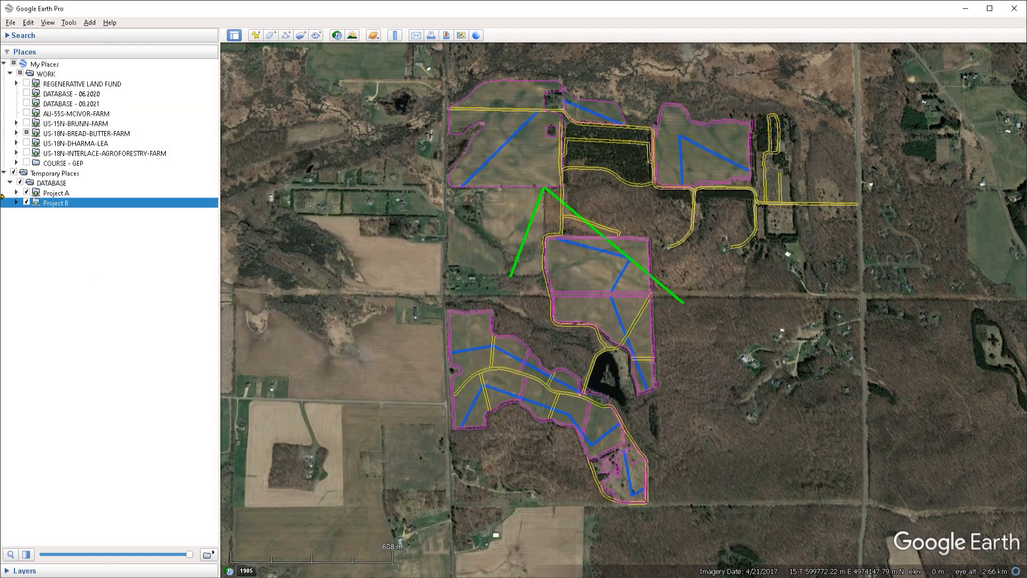
- Save the DATABASE folder with its two network links to the Desktop as DATABASE.kmz
left_click(59, 187)
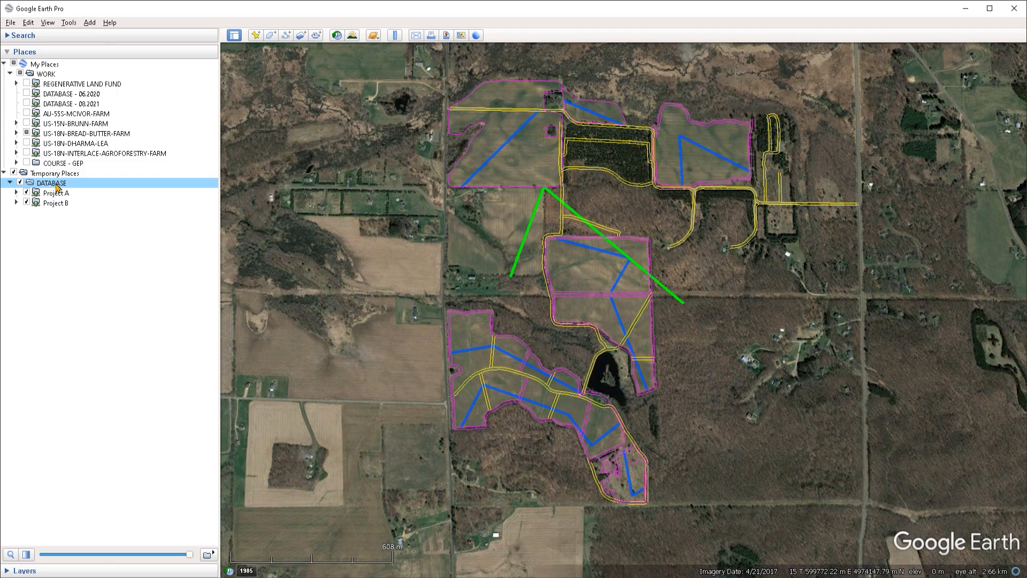
right_click(56, 187)
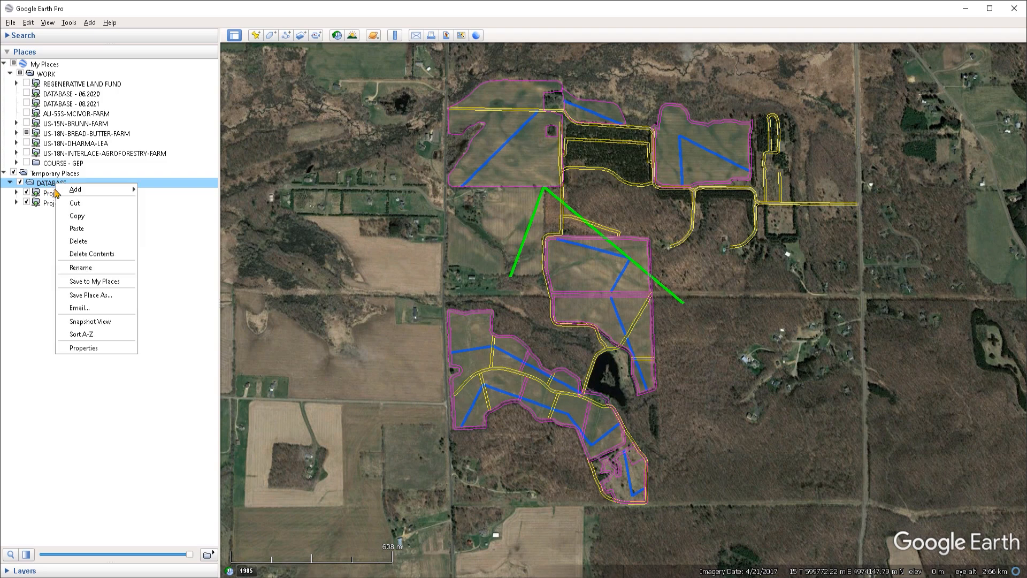
left_click(106, 296)
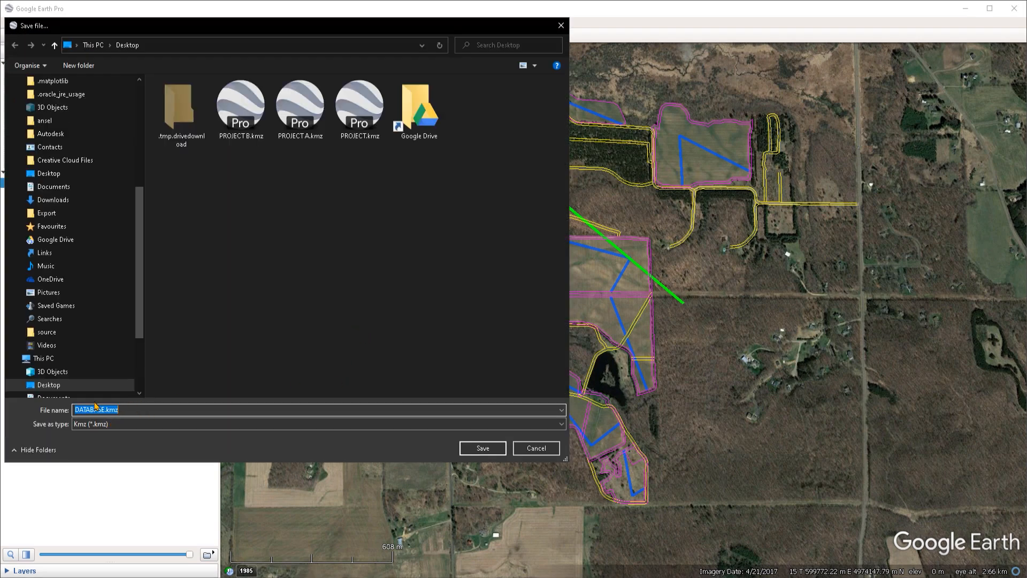
left_click(483, 448)
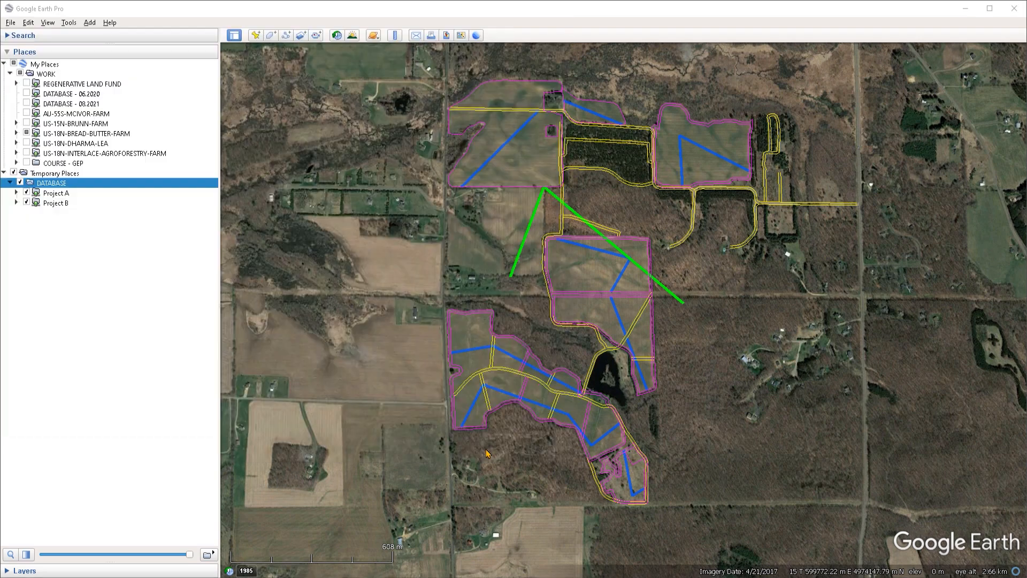
- Delete the DATABASE folder and its contents from Temporary Places
right_click(57, 183)
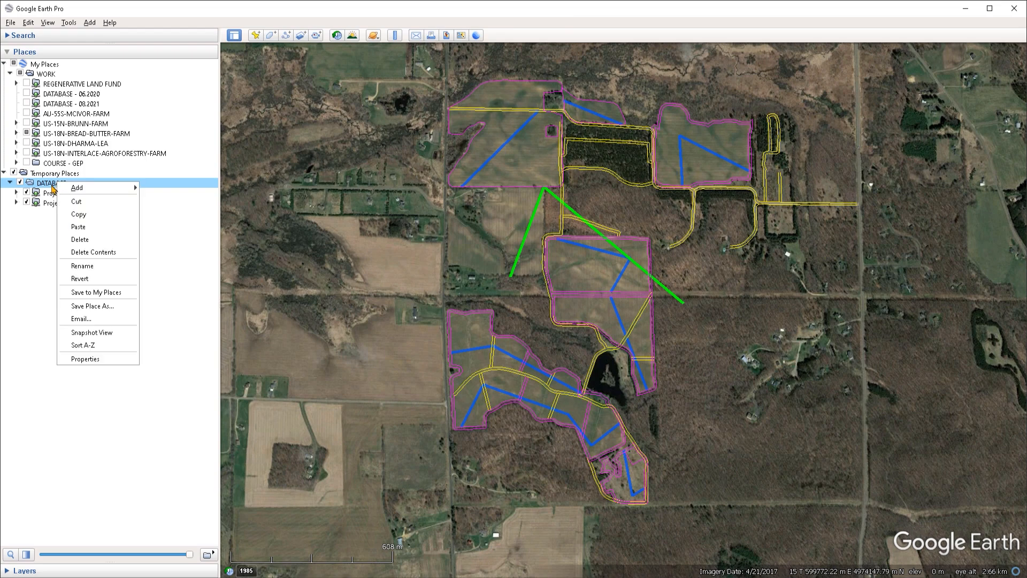
left_click(85, 240)
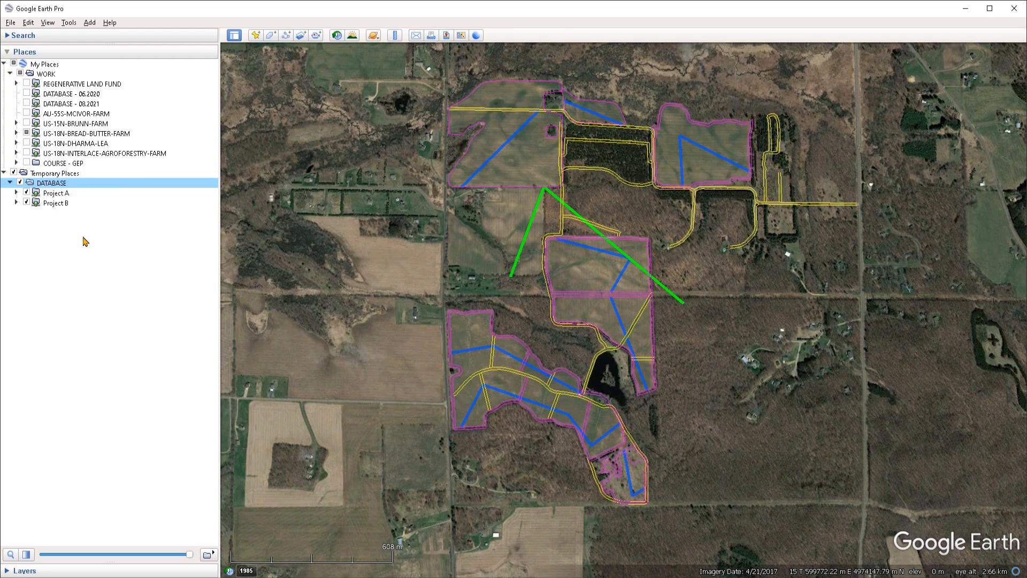
left_click(574, 312)
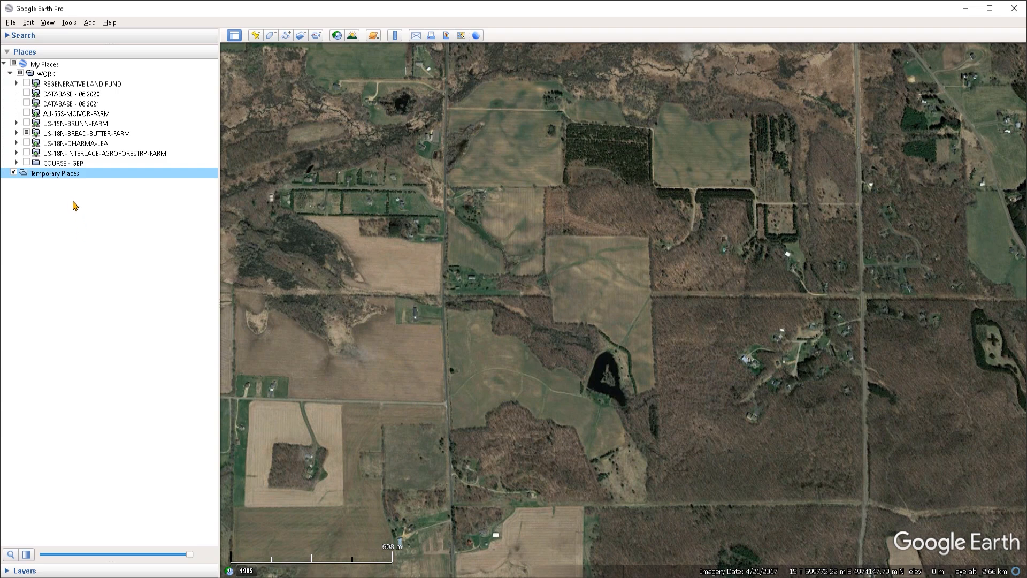
- Add a network link named Database to Temporary Places, linked to DATABASE.kmz on the Desktop
right_click(57, 177)
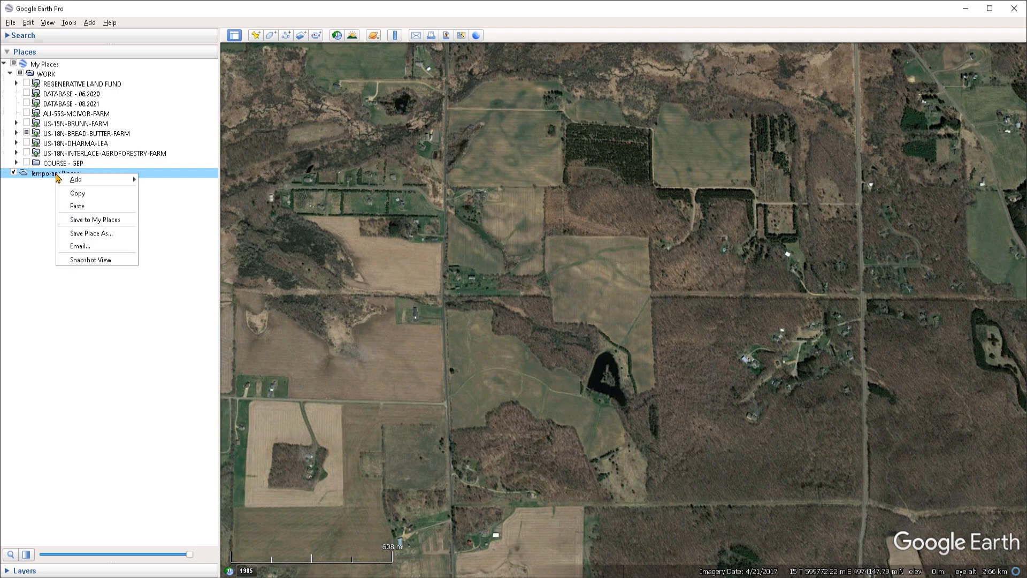
mouse_move(125, 185)
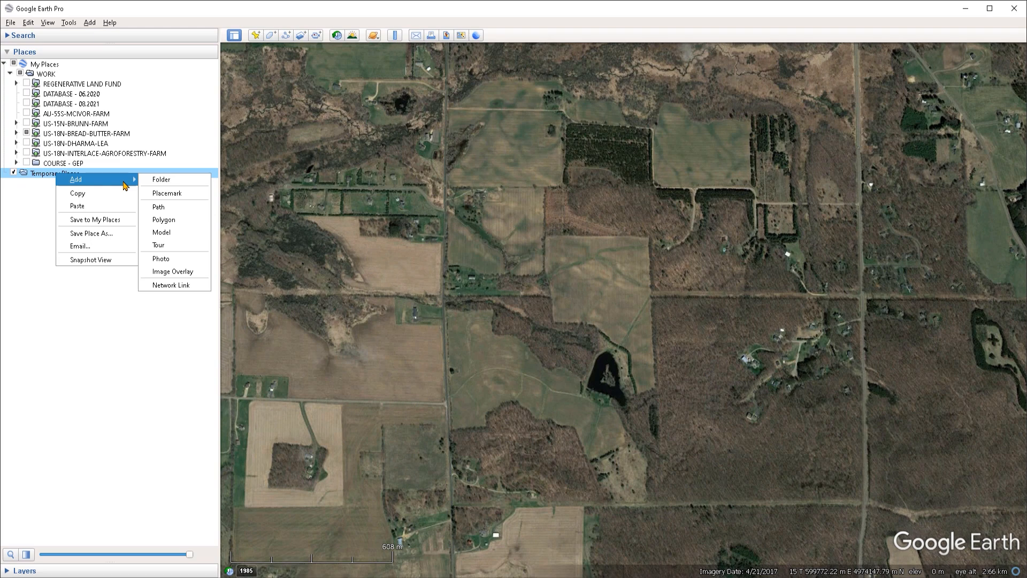
left_click(171, 284)
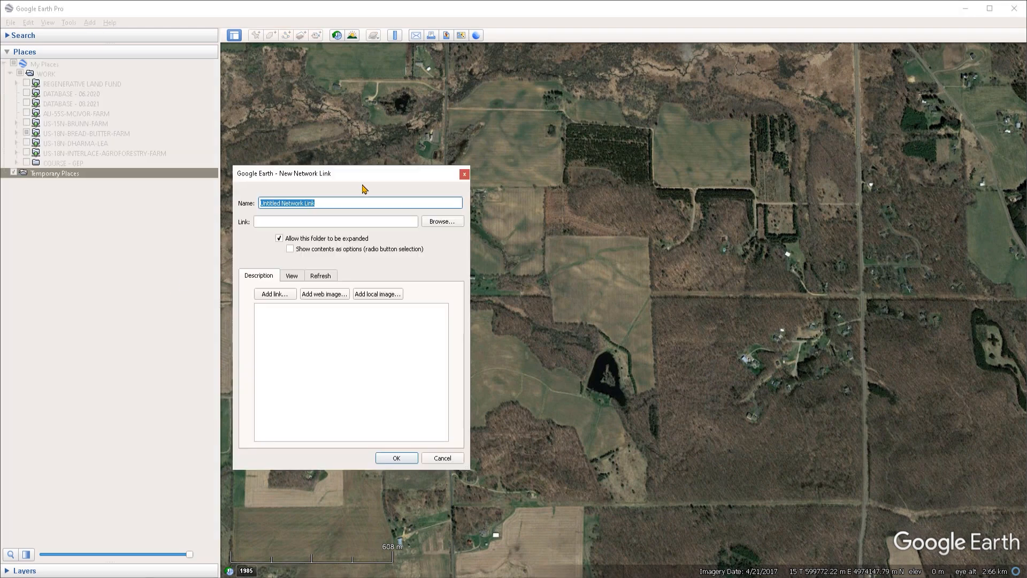
type("Database")
left_click(440, 221)
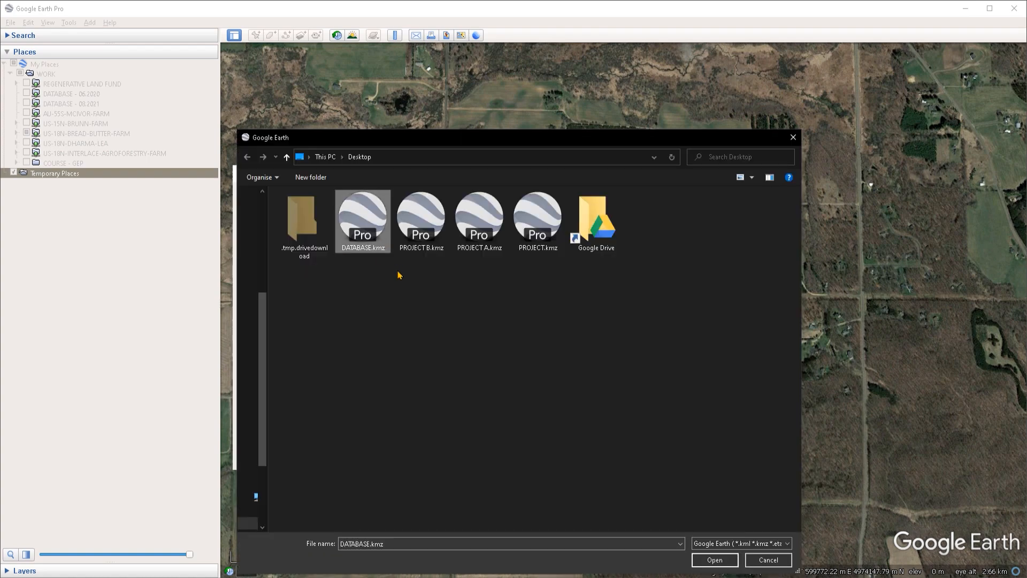
left_click(715, 560)
left_click(396, 458)
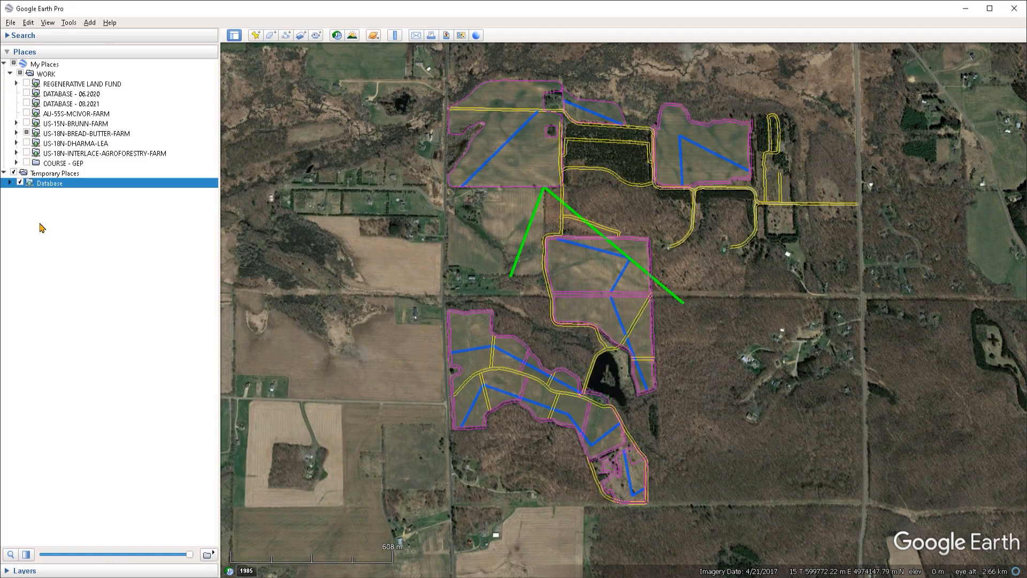
- Expand the Database network link to view the project links nested inside it
left_click(9, 183)
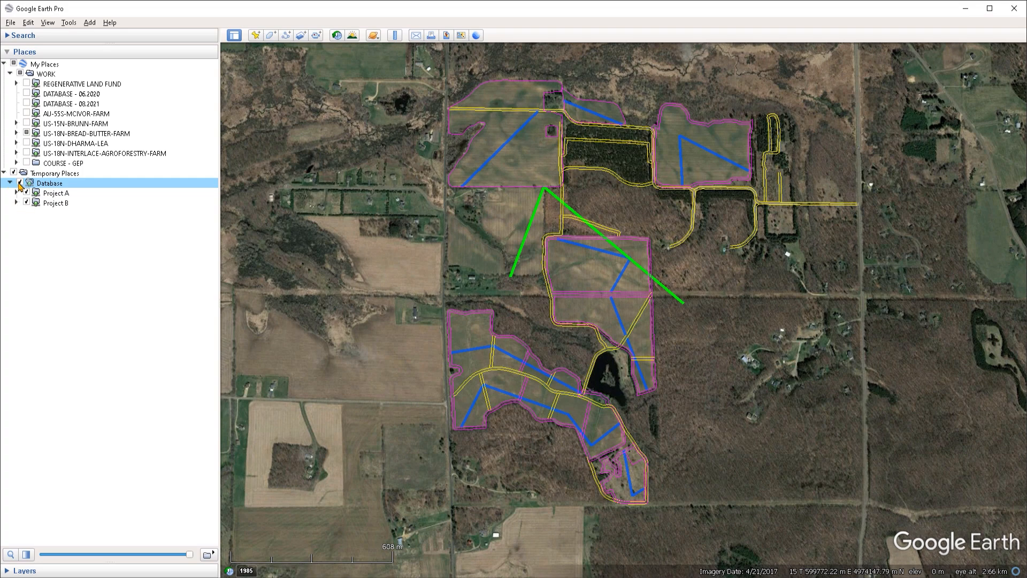
left_click(49, 194)
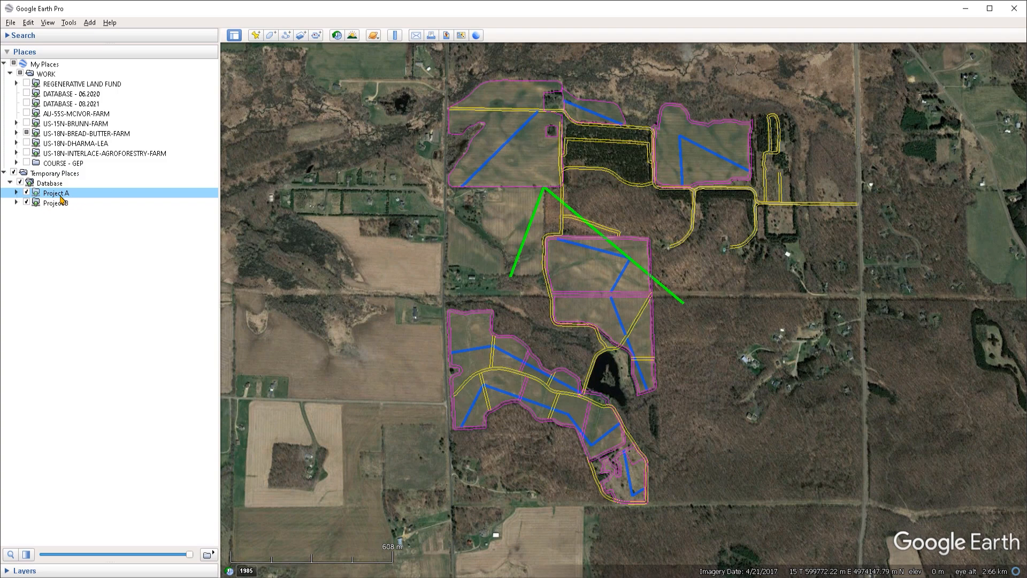
left_click(74, 258)
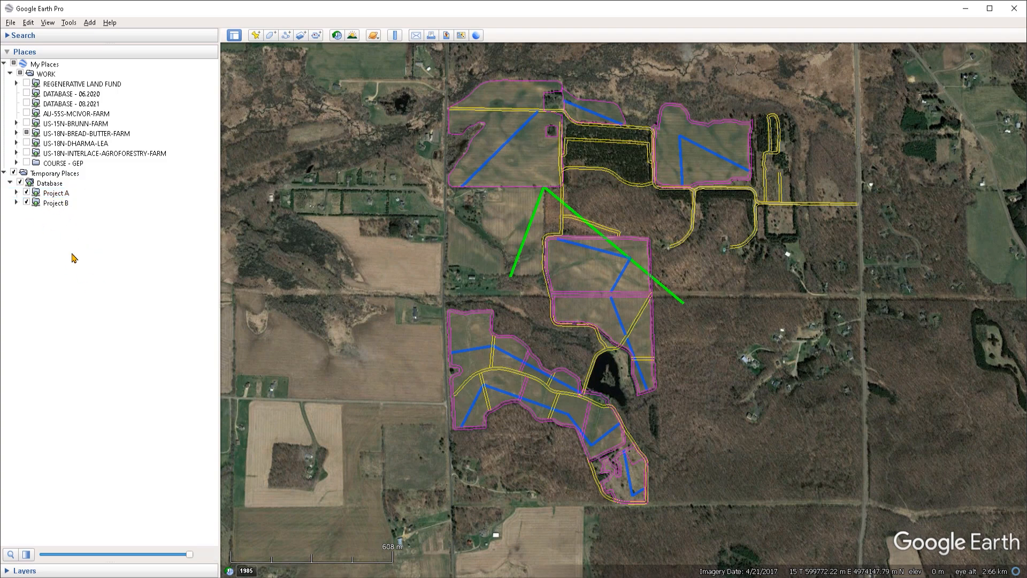